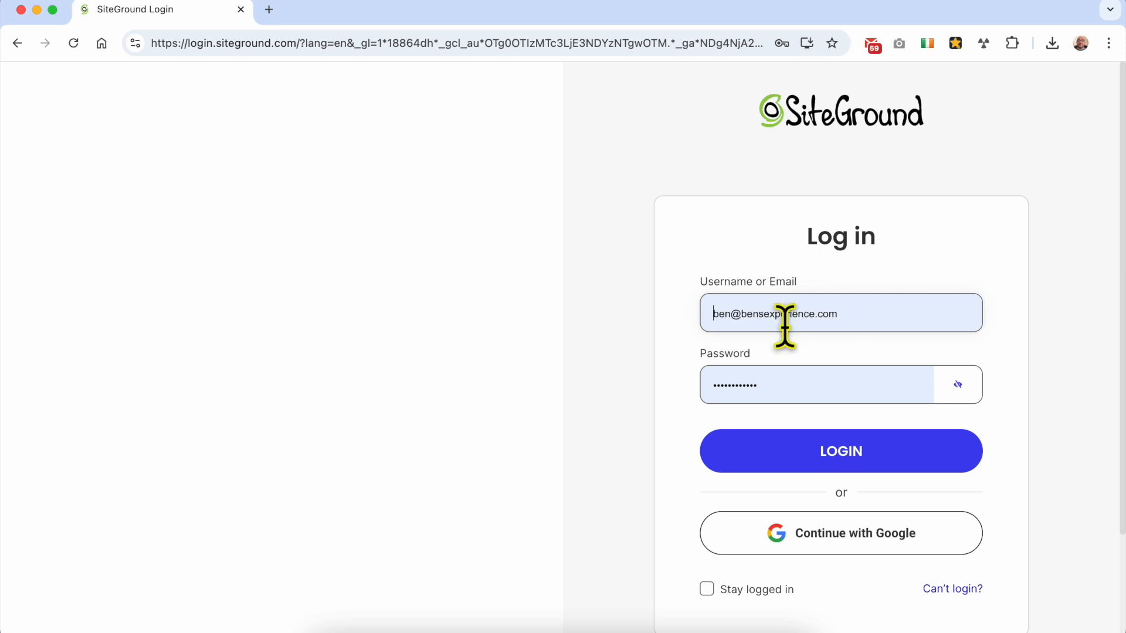
Step: Log in to the hosting account with the saved credentials and open Site Tools for benstutorial.com
{"action": "left_click", "coordinate": [811, 460]}
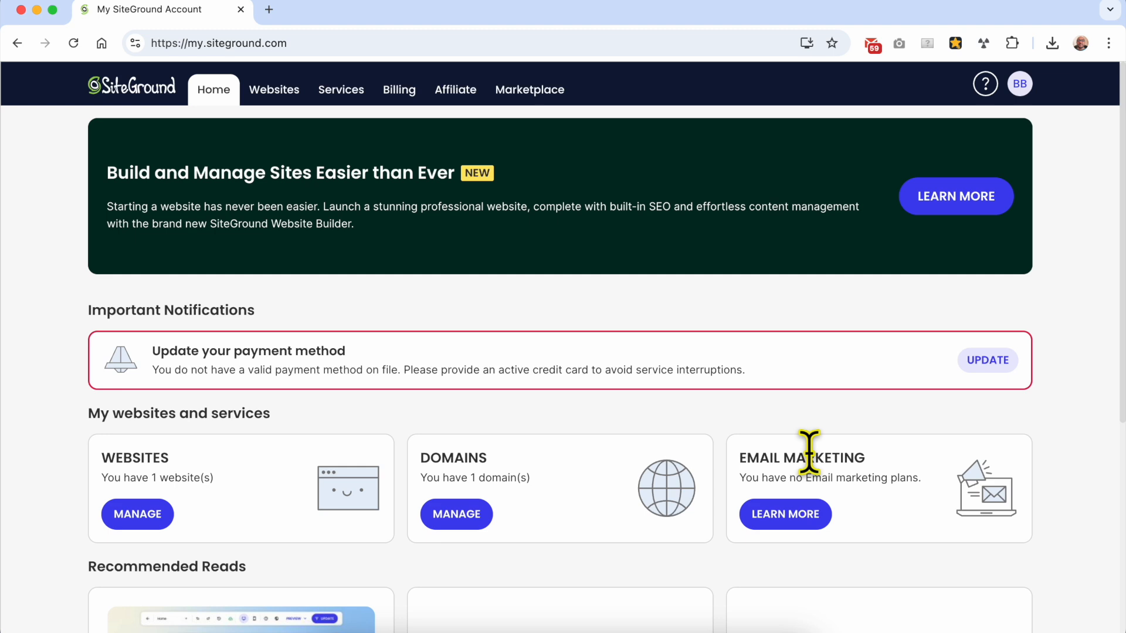
{"action": "left_click", "coordinate": [274, 93]}
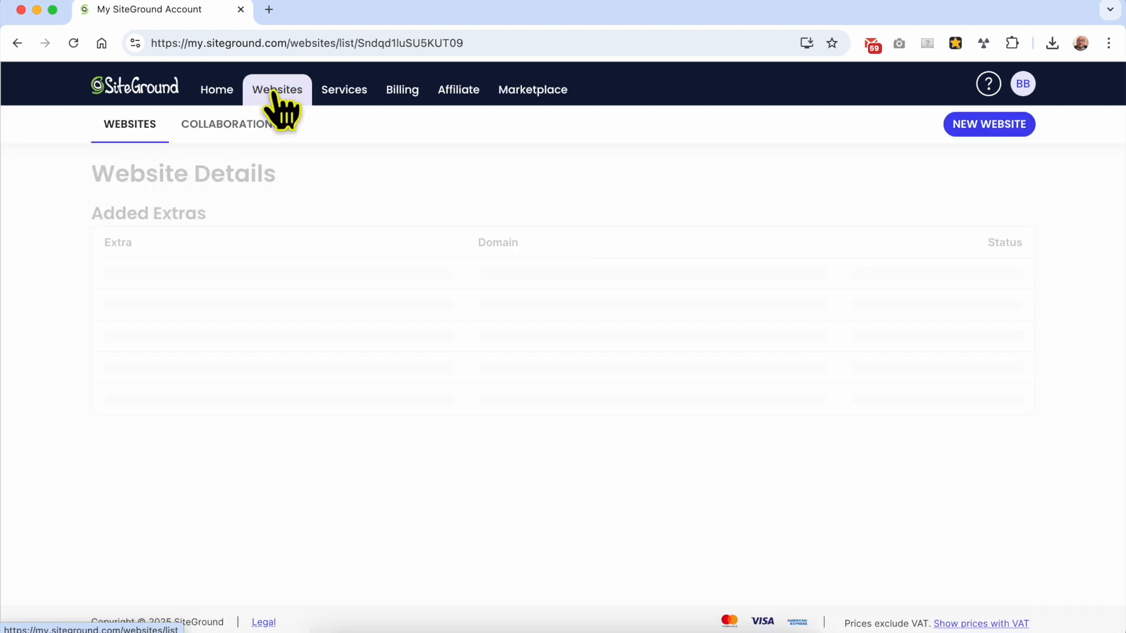
{"action": "triple_click", "coordinate": [183, 222]}
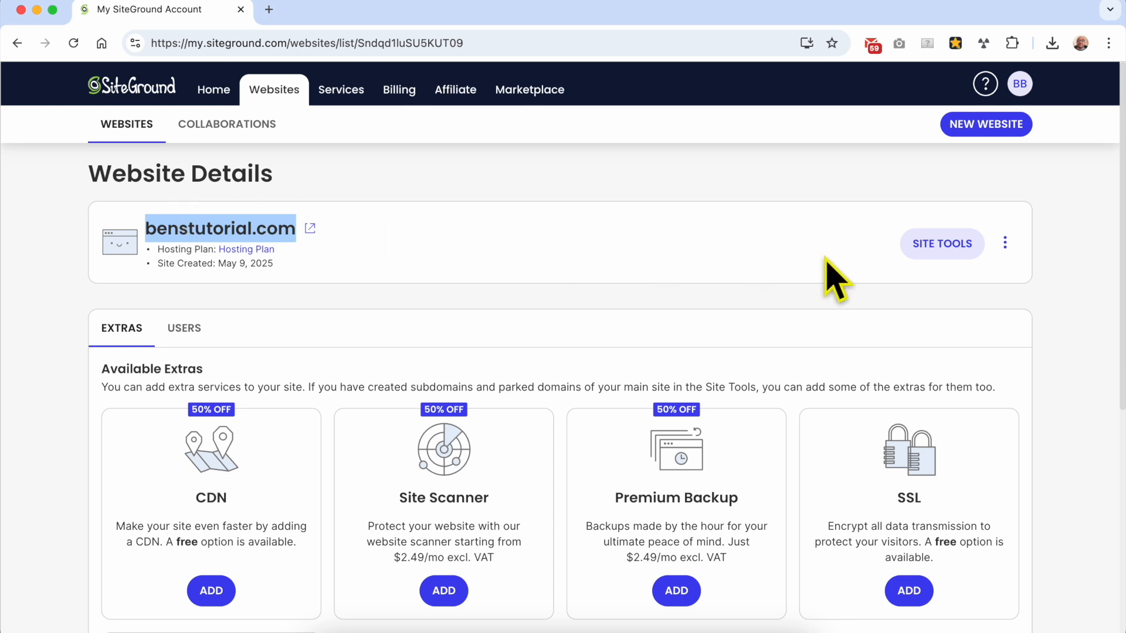
{"action": "left_click", "coordinate": [946, 245]}
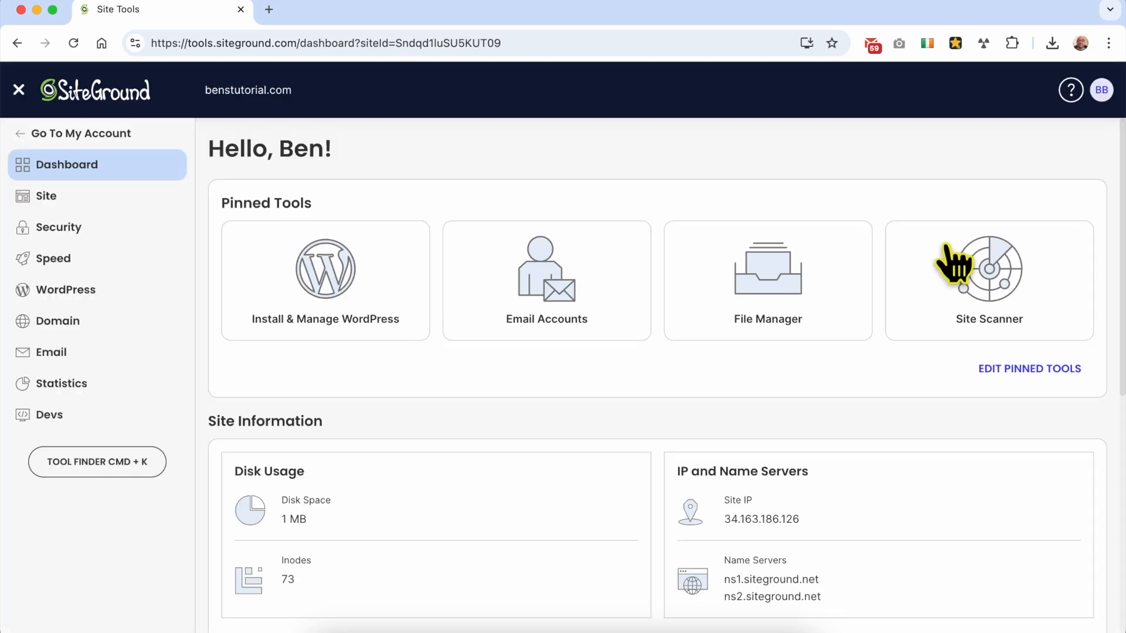
Step: Create a new database for the site in the MySQL manager
{"action": "left_click", "coordinate": [111, 203]}
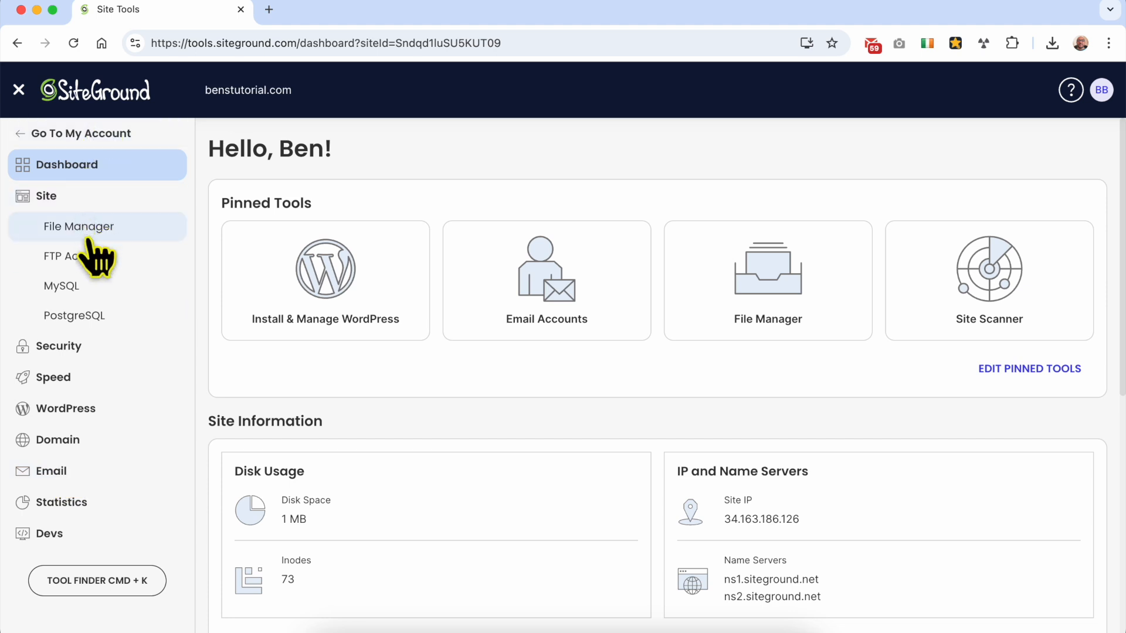
{"action": "left_click", "coordinate": [111, 288]}
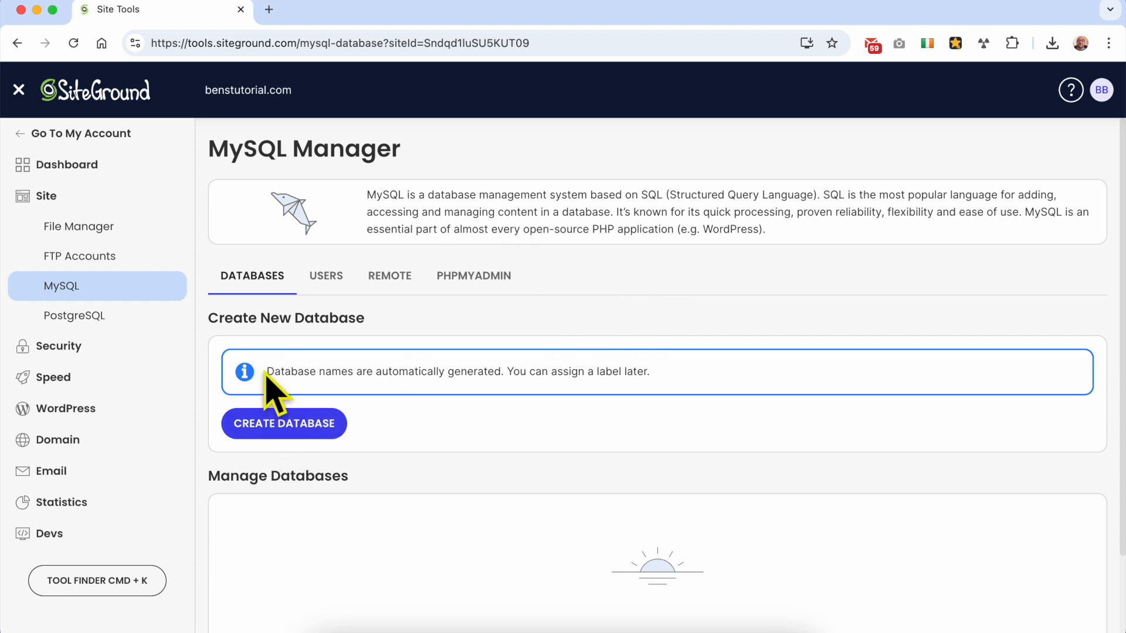
{"action": "left_click_drag", "start_coordinate": [268, 372], "coordinate": [651, 372]}
{"action": "left_click", "coordinate": [675, 375]}
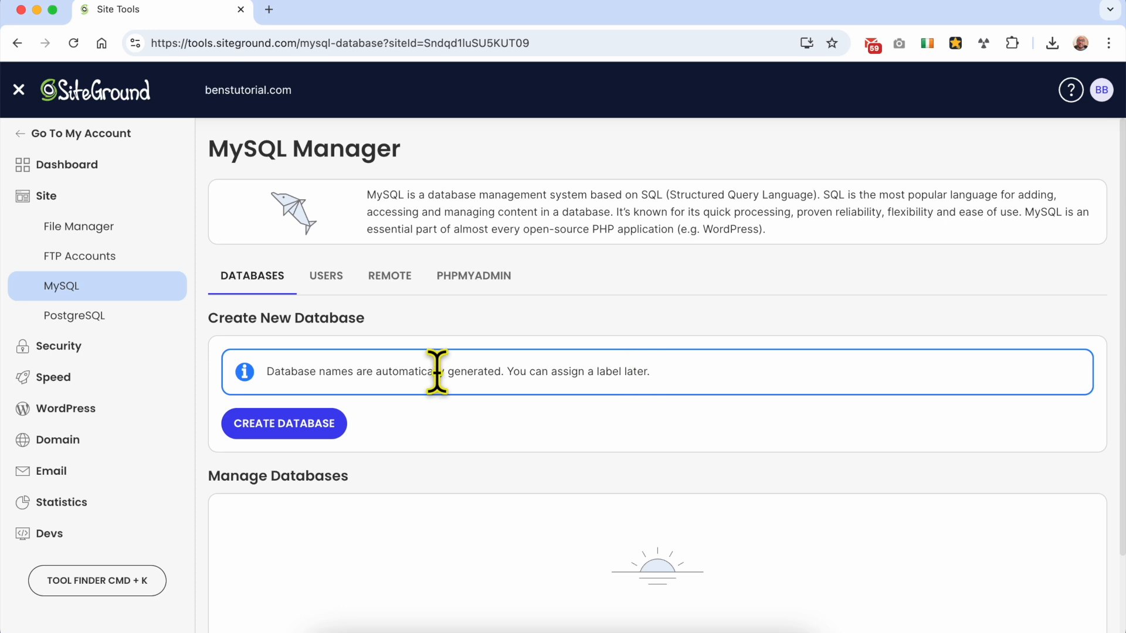
{"action": "left_click", "coordinate": [312, 427]}
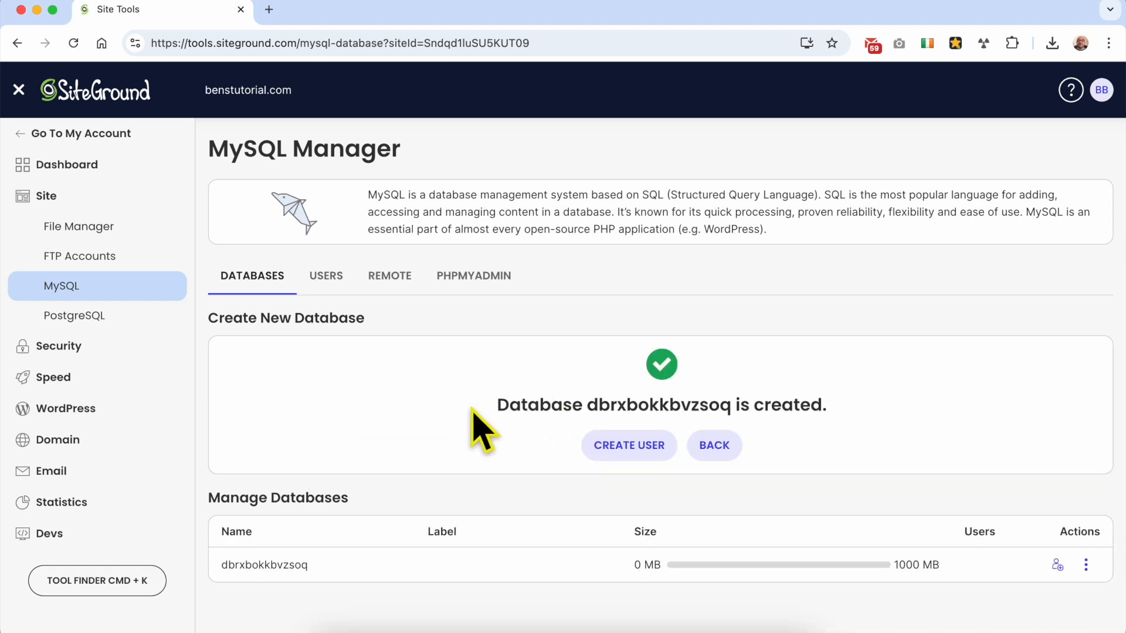
Step: Review the new database's generated name, its size usage and limit, and the management actions available for it
{"action": "left_click_drag", "start_coordinate": [497, 406], "coordinate": [711, 404]}
{"action": "triple_click", "coordinate": [712, 404]}
{"action": "left_click", "coordinate": [743, 403]}
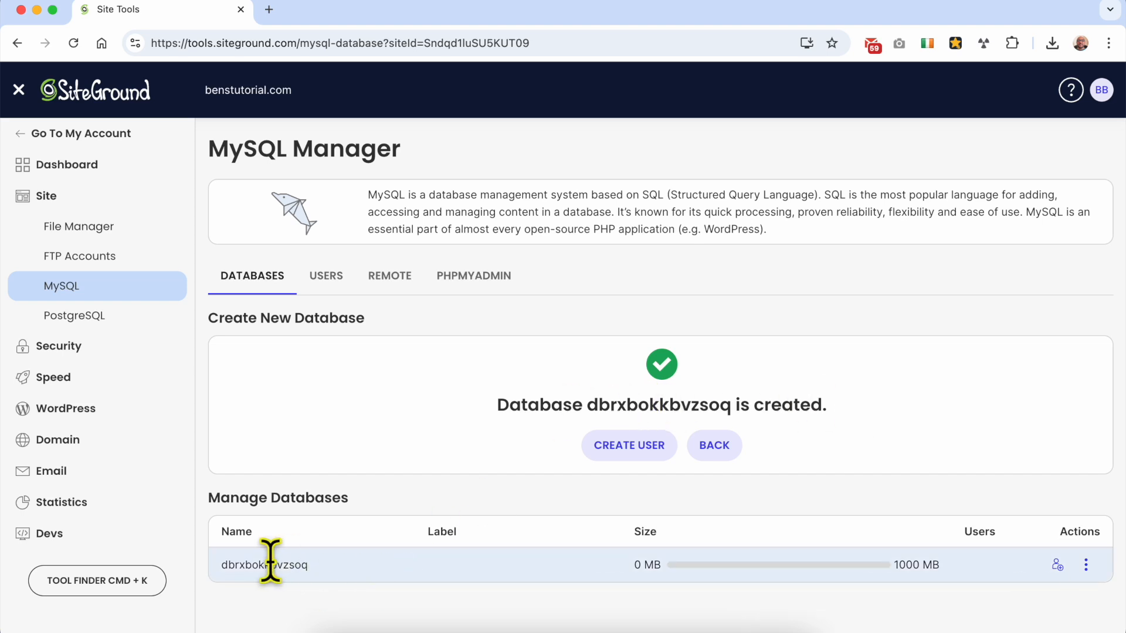
{"action": "double_click", "coordinate": [229, 565]}
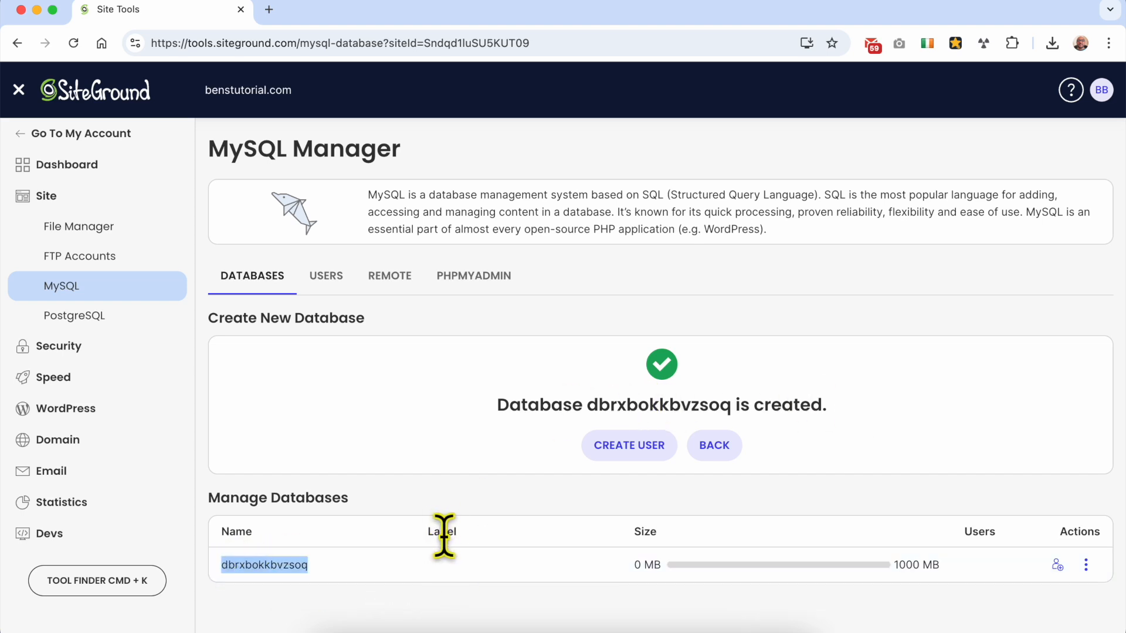
{"action": "left_click_drag", "start_coordinate": [661, 568], "coordinate": [630, 571]}
{"action": "left_click", "coordinate": [646, 567]}
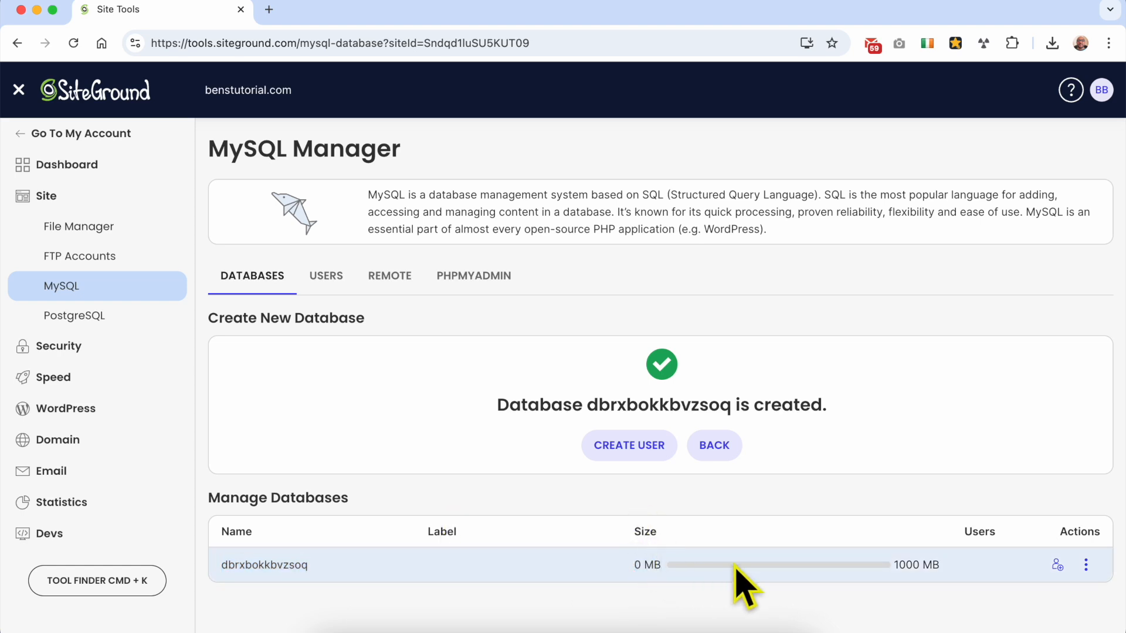
{"action": "left_click_drag", "start_coordinate": [940, 563], "coordinate": [983, 530]}
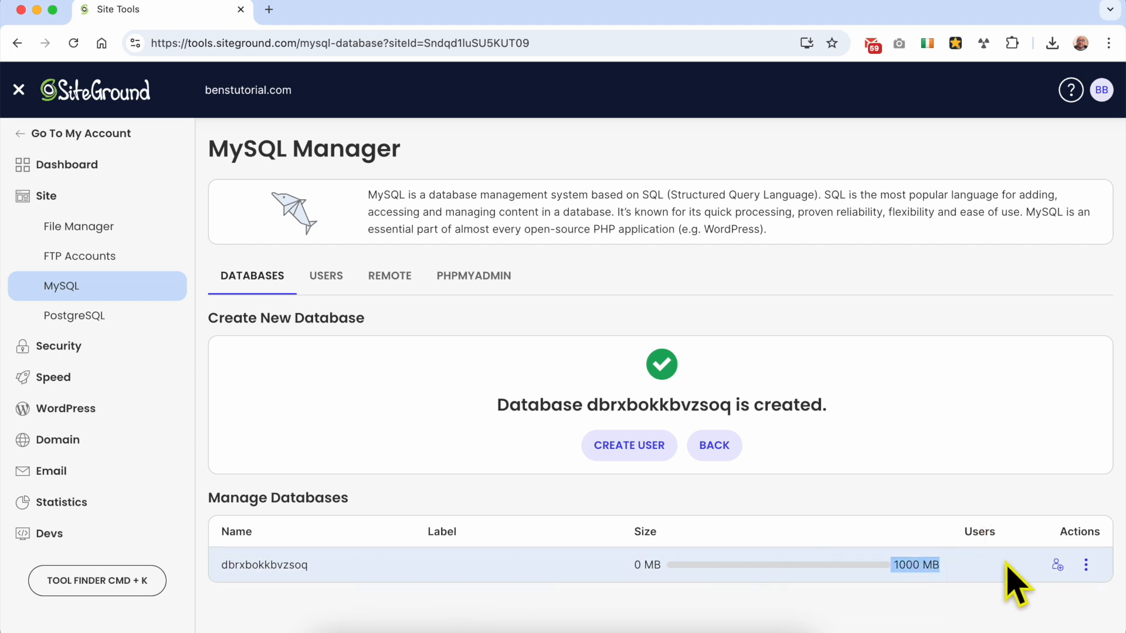
{"action": "left_click", "coordinate": [1086, 564]}
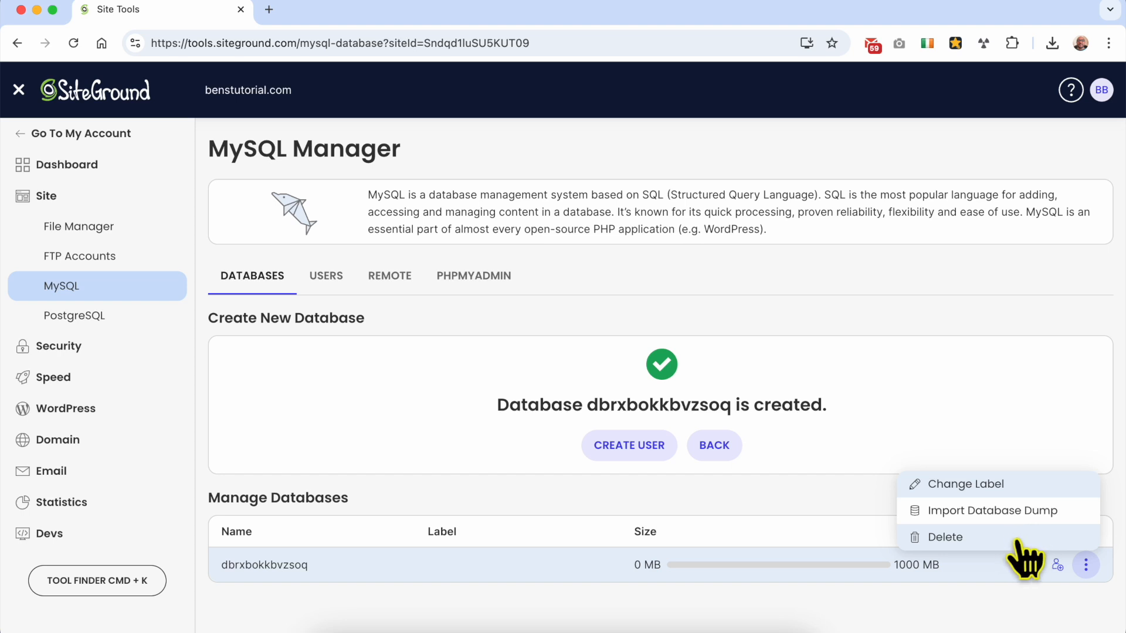
{"action": "left_click", "coordinate": [767, 610]}
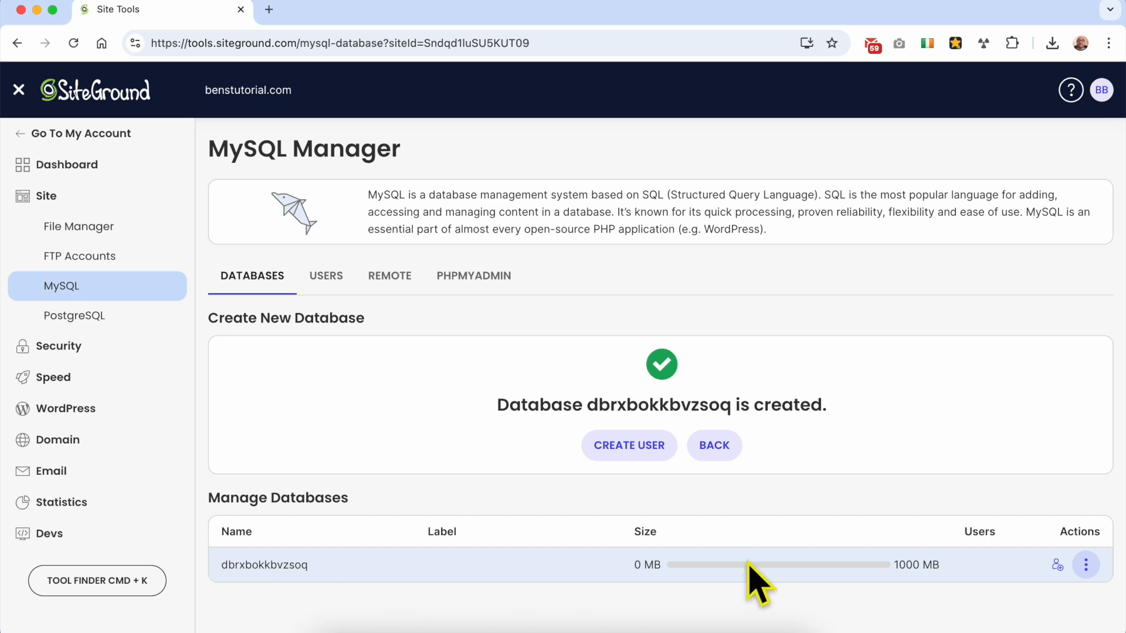
{"action": "left_click", "coordinate": [1086, 564]}
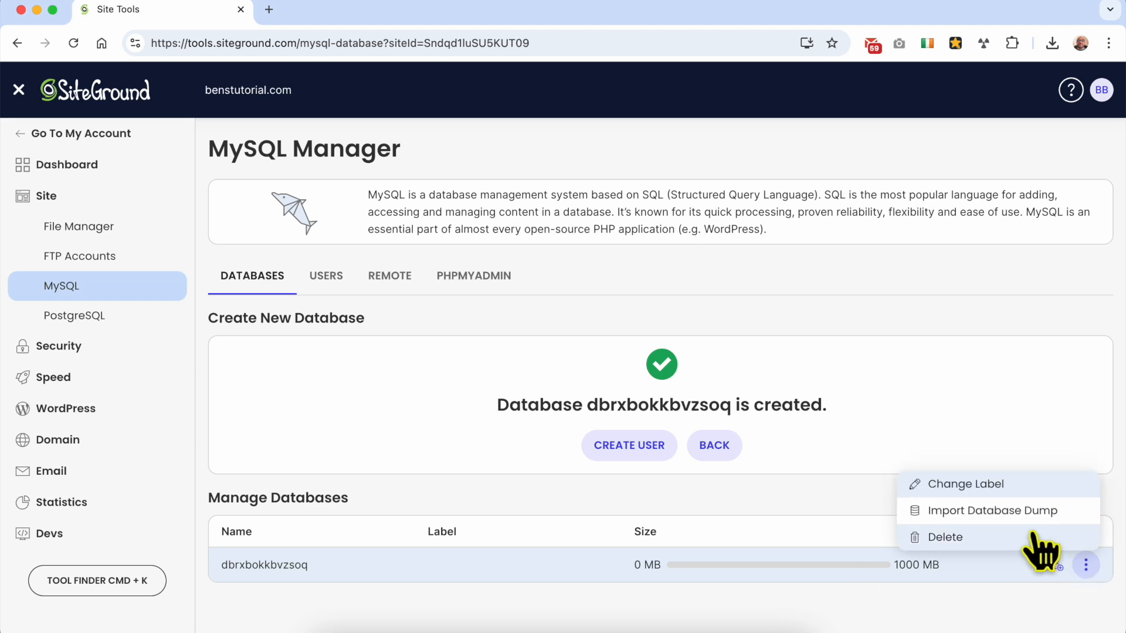
{"action": "left_click", "coordinate": [1087, 565]}
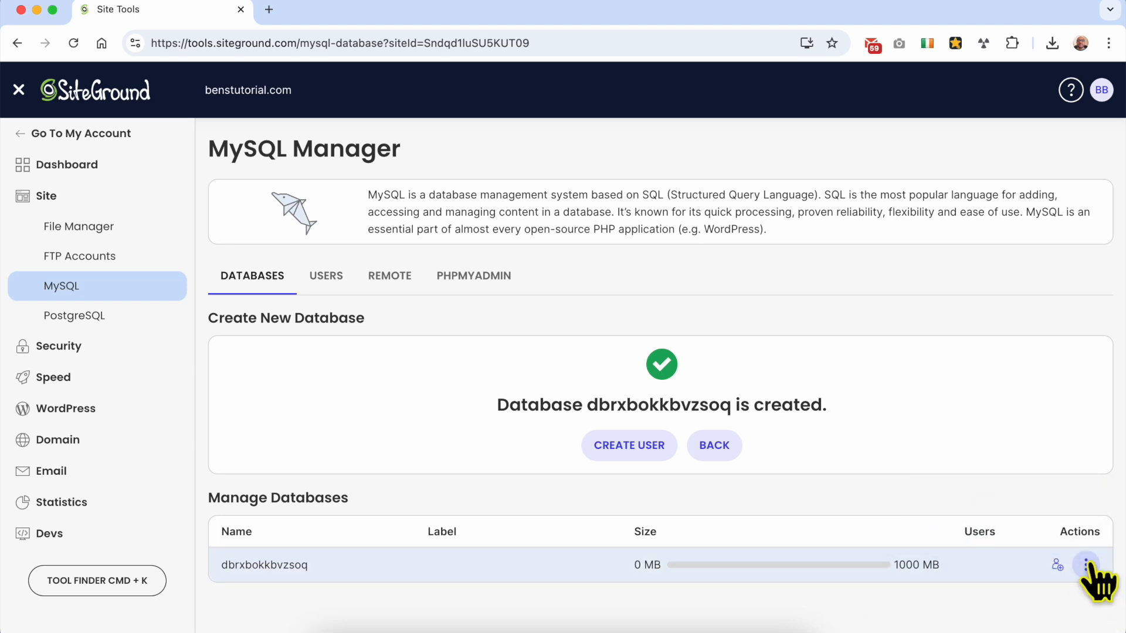
Step: Set the new database's label to BensTutorial.com and check it beside the name in the database list
{"action": "left_click", "coordinate": [1087, 564]}
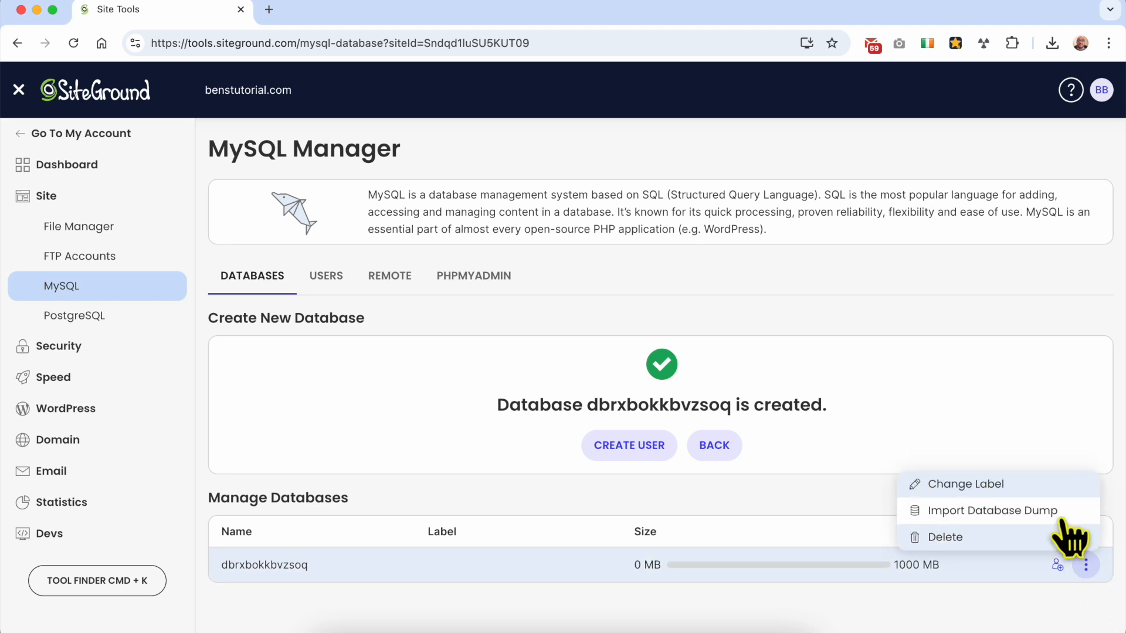
{"action": "left_click", "coordinate": [1028, 484]}
{"action": "left_click", "coordinate": [477, 386]}
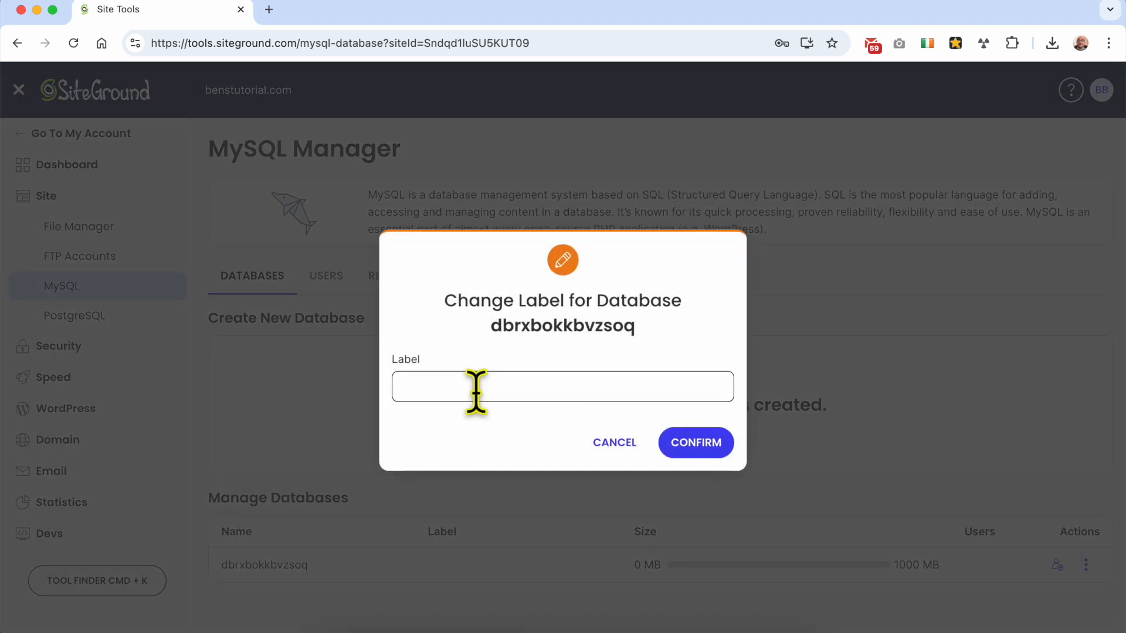
{"action": "left_click", "coordinate": [481, 355]}
{"action": "left_click", "coordinate": [461, 383]}
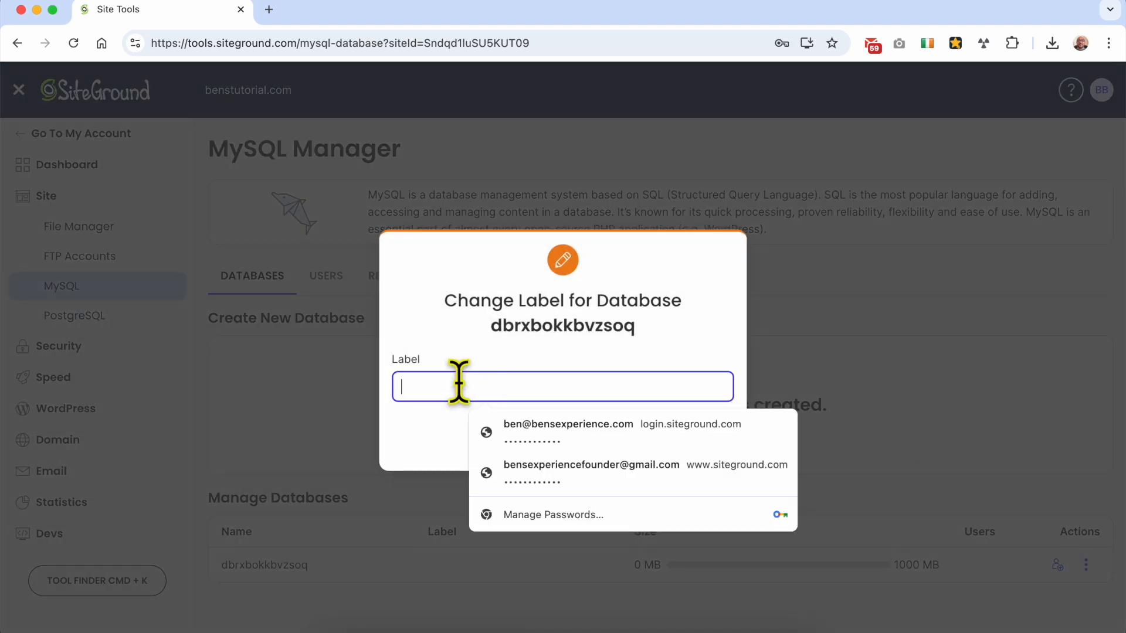
{"action": "left_click", "coordinate": [465, 364]}
{"action": "left_click", "coordinate": [465, 364]}
{"action": "type", "text": "Bens"}
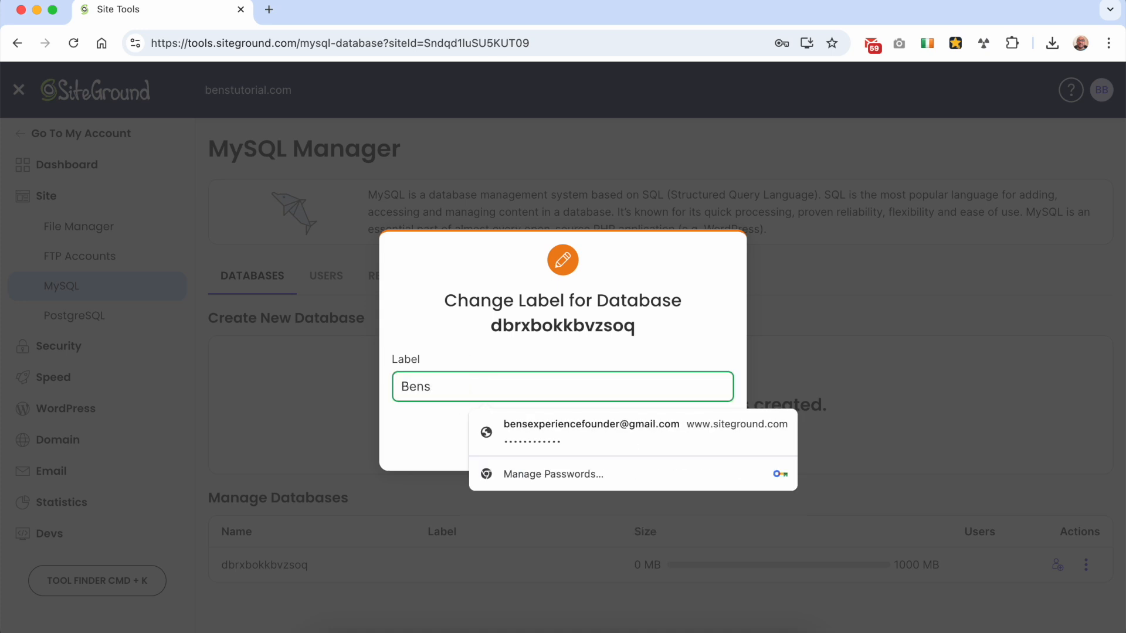
{"action": "type", "text": "tutor"}
{"action": "key", "text": "BackSpace"}
{"action": "key", "text": "BackSpace"}
{"action": "type", "text": "Tuto"}
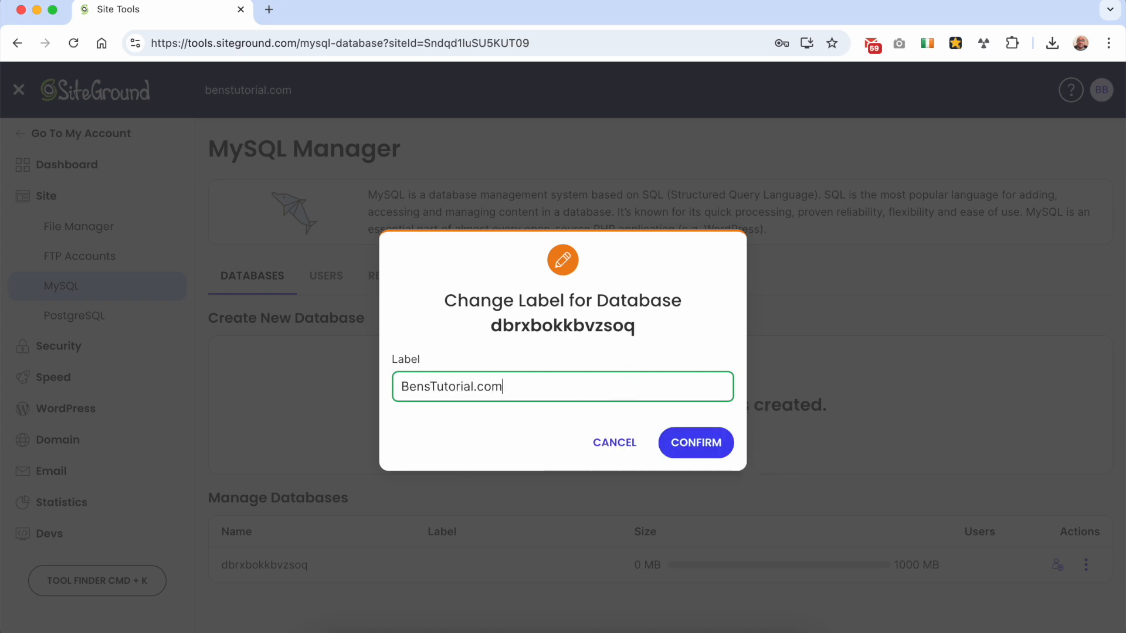
{"action": "type", "text": "rial.com"}
{"action": "left_click", "coordinate": [717, 453]}
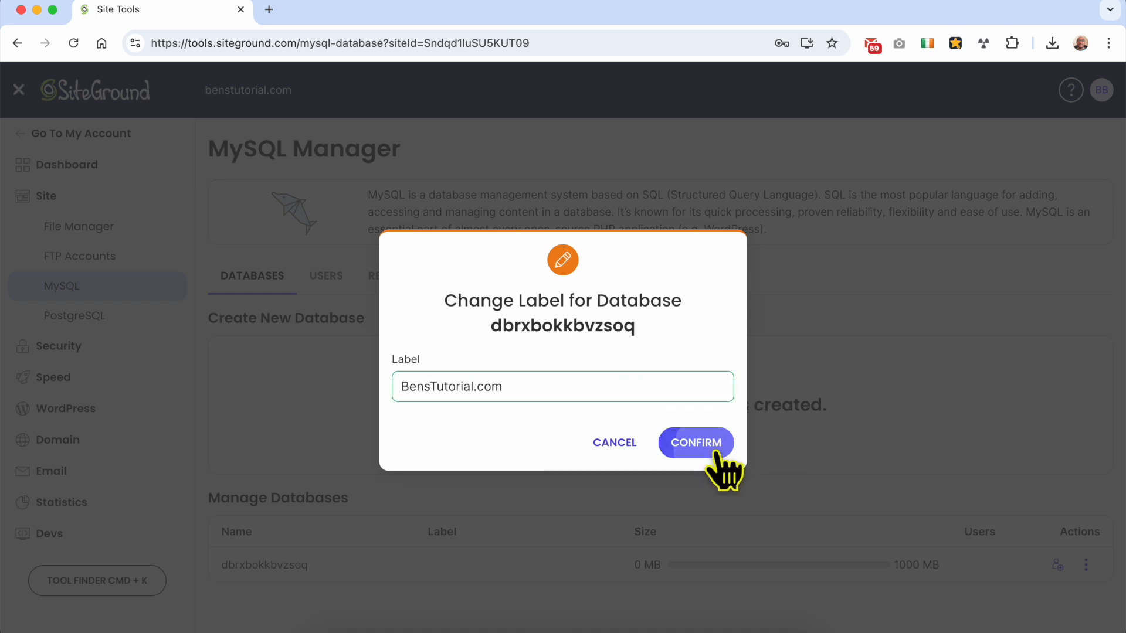
{"action": "left_click_drag", "start_coordinate": [527, 565], "coordinate": [421, 570]}
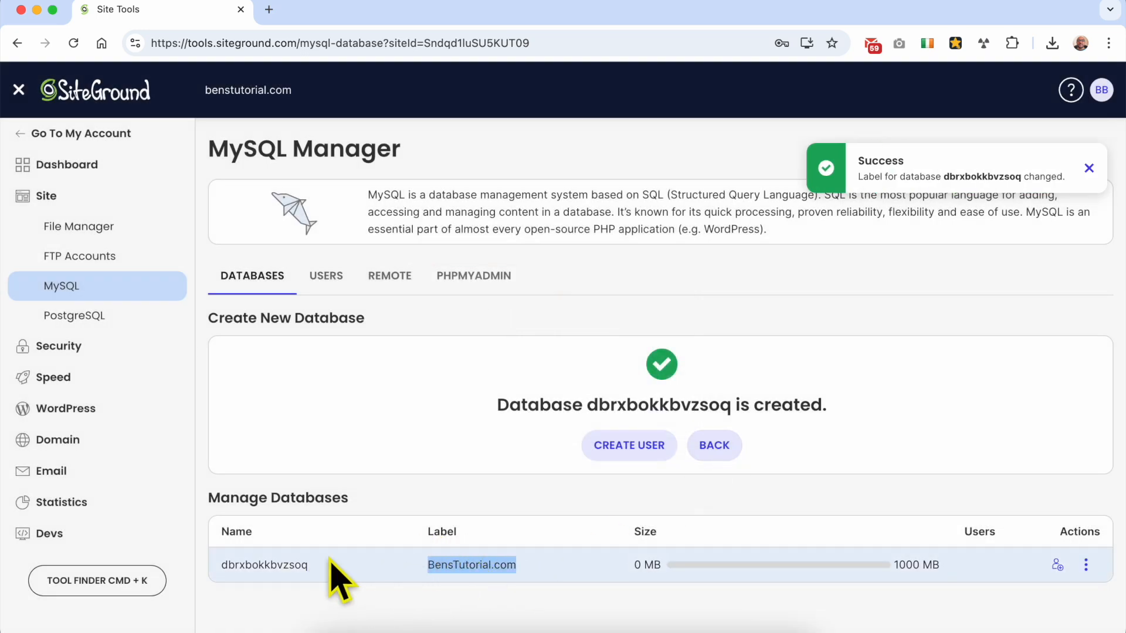
{"action": "double_click", "coordinate": [275, 563]}
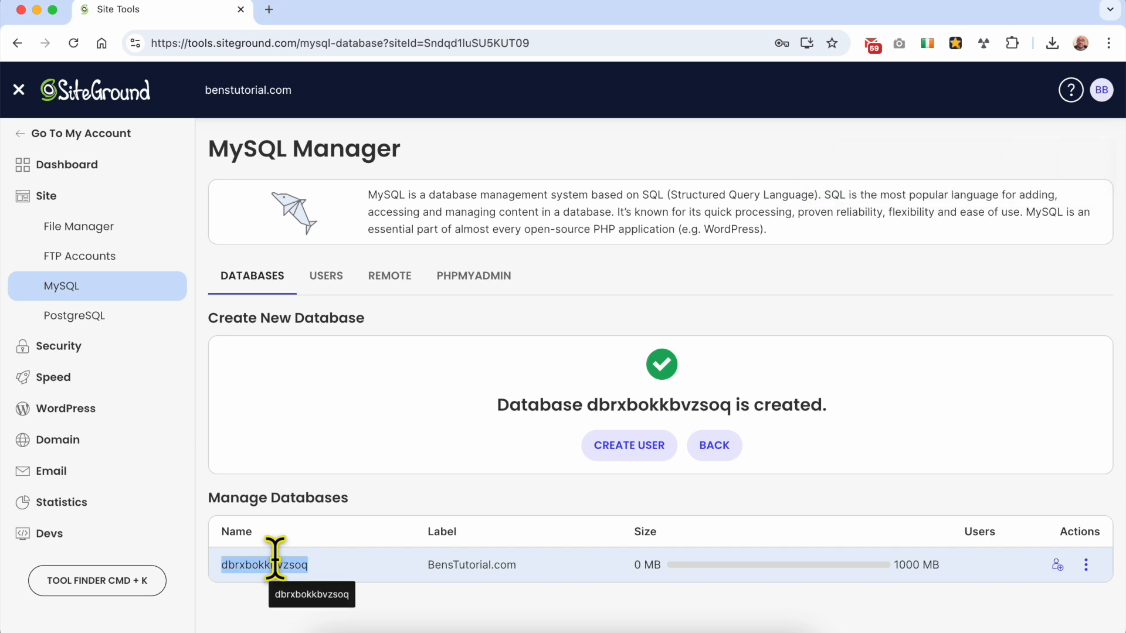
{"action": "left_click", "coordinate": [375, 590]}
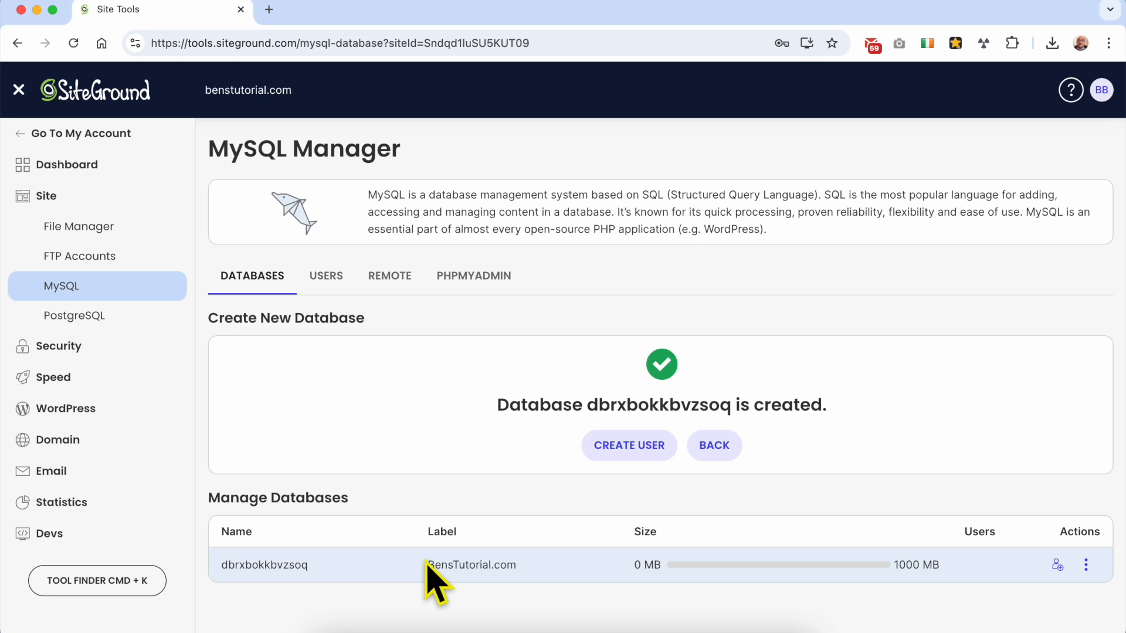
Step: Create a new MySQL user with an automatically generated username
{"action": "left_click", "coordinate": [328, 279]}
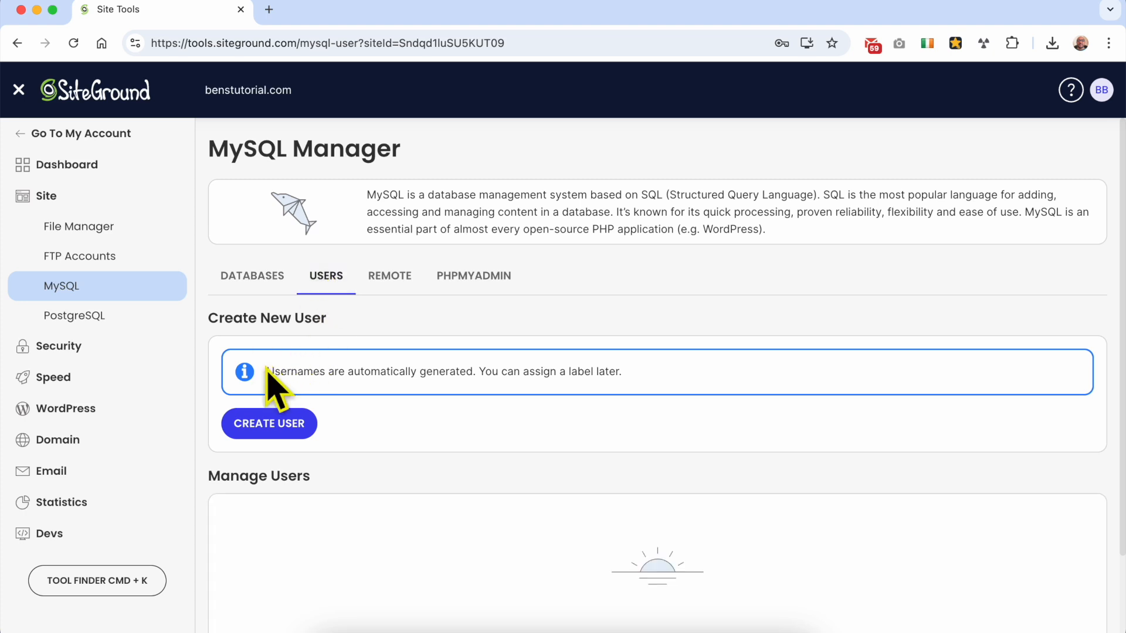
{"action": "left_click_drag", "start_coordinate": [266, 368], "coordinate": [671, 390]}
{"action": "left_click", "coordinate": [672, 390]}
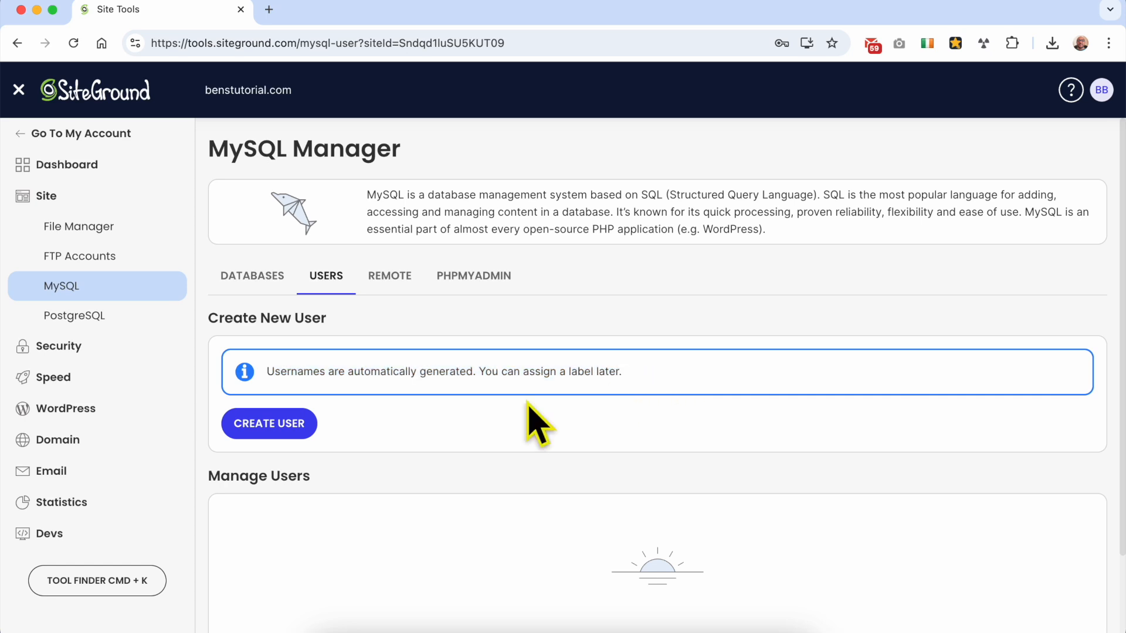
{"action": "left_click", "coordinate": [283, 425]}
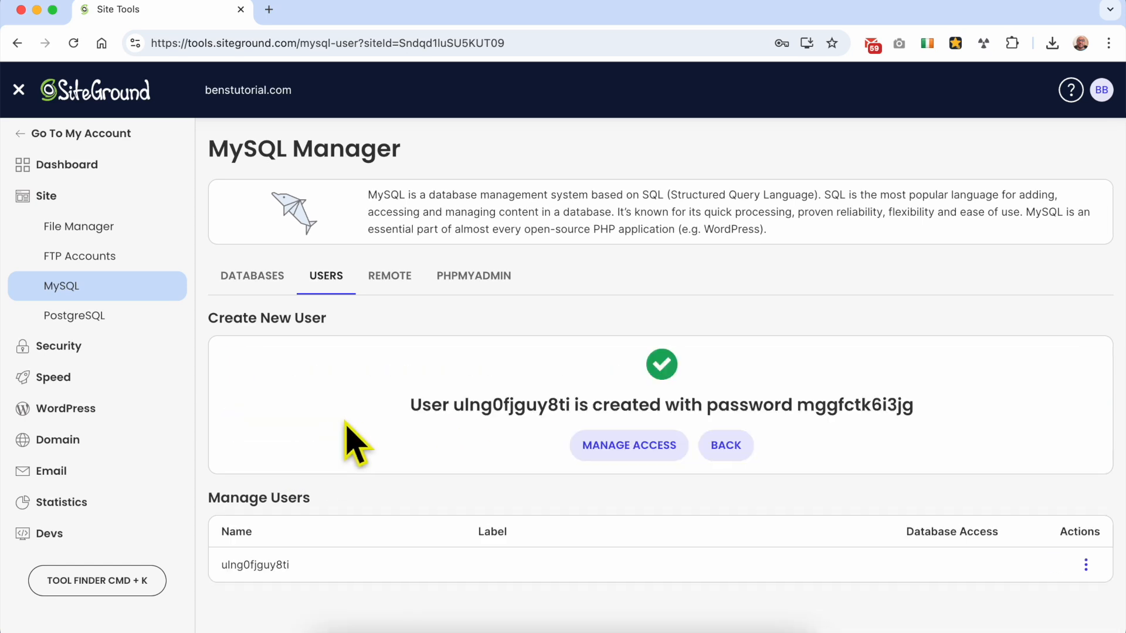
Step: Copy the new MySQL user's generated password into an untitled text document and return to the browser
{"action": "double_click", "coordinate": [421, 405]}
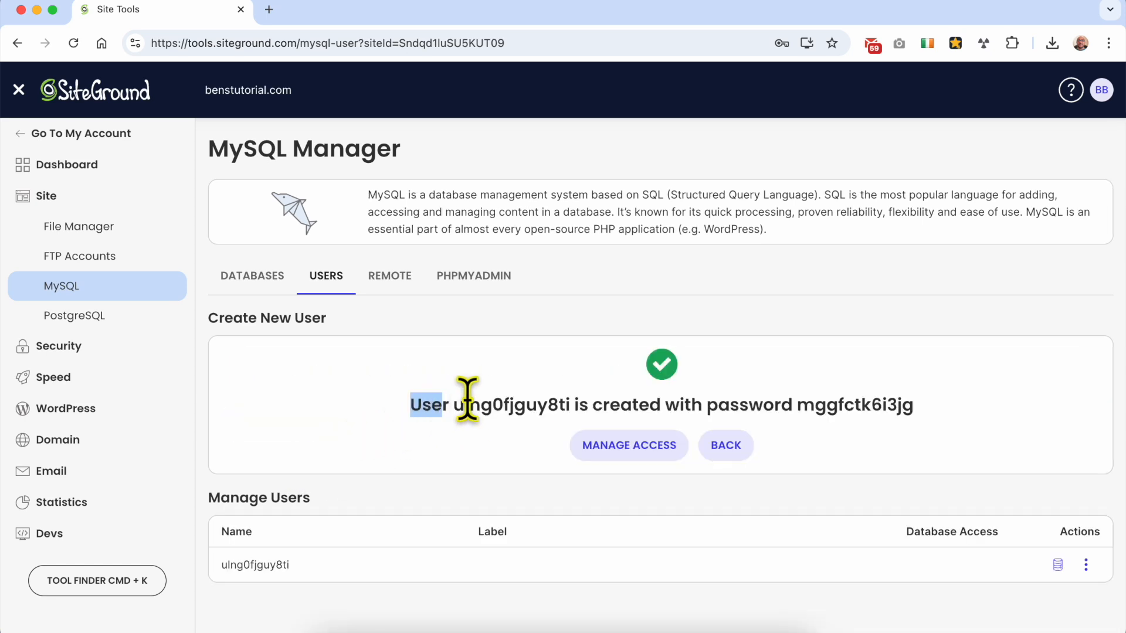
{"action": "double_click", "coordinate": [502, 405]}
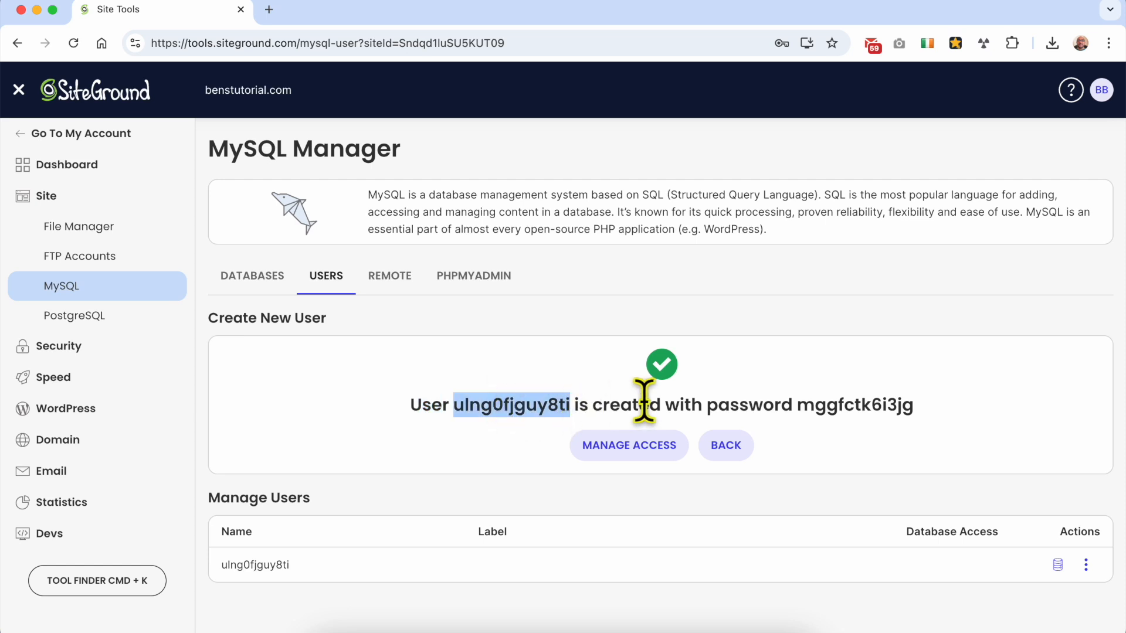
{"action": "double_click", "coordinate": [740, 405]}
{"action": "triple_click", "coordinate": [862, 405]}
{"action": "left_click", "coordinate": [930, 427]}
{"action": "double_click", "coordinate": [873, 405]}
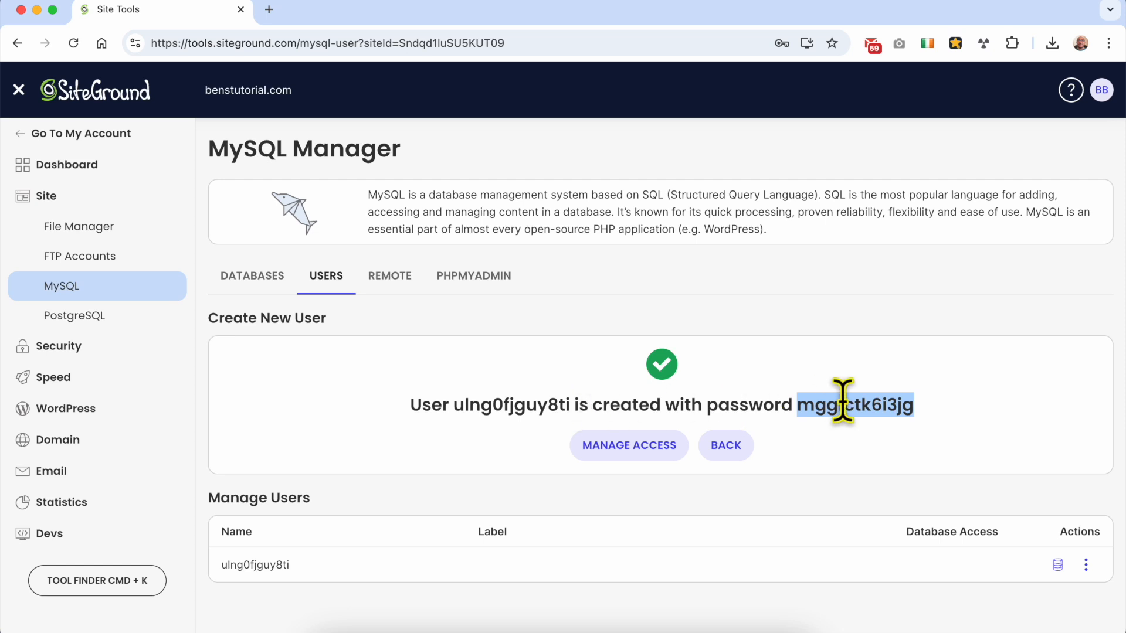
{"action": "right_click", "coordinate": [843, 403]}
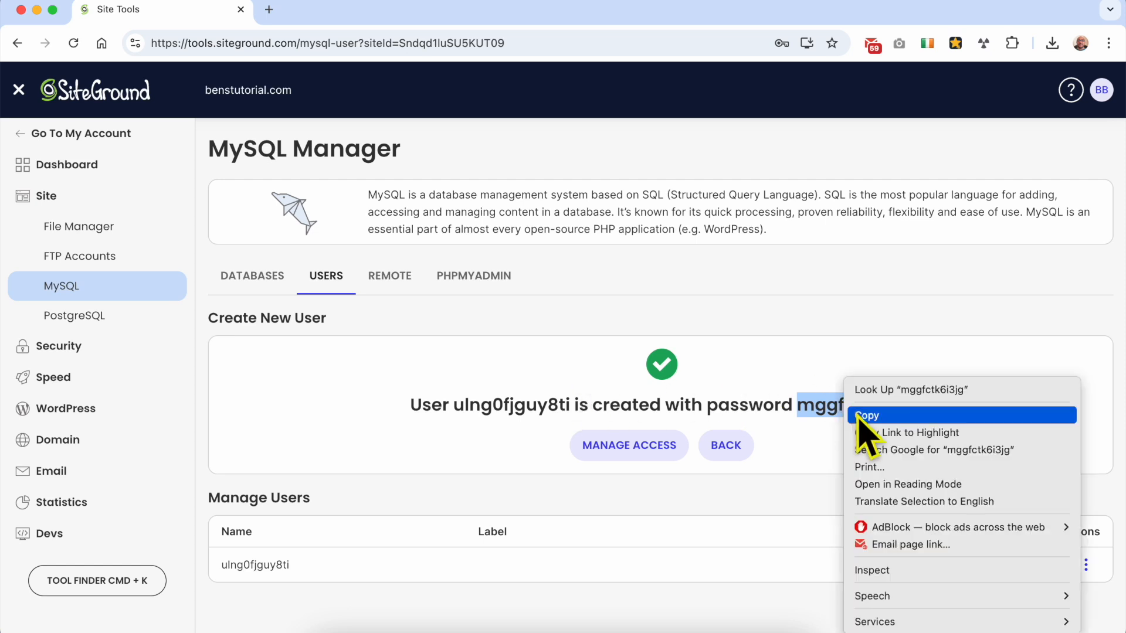
{"action": "left_click", "coordinate": [862, 417]}
{"action": "right_click", "coordinate": [280, 116]}
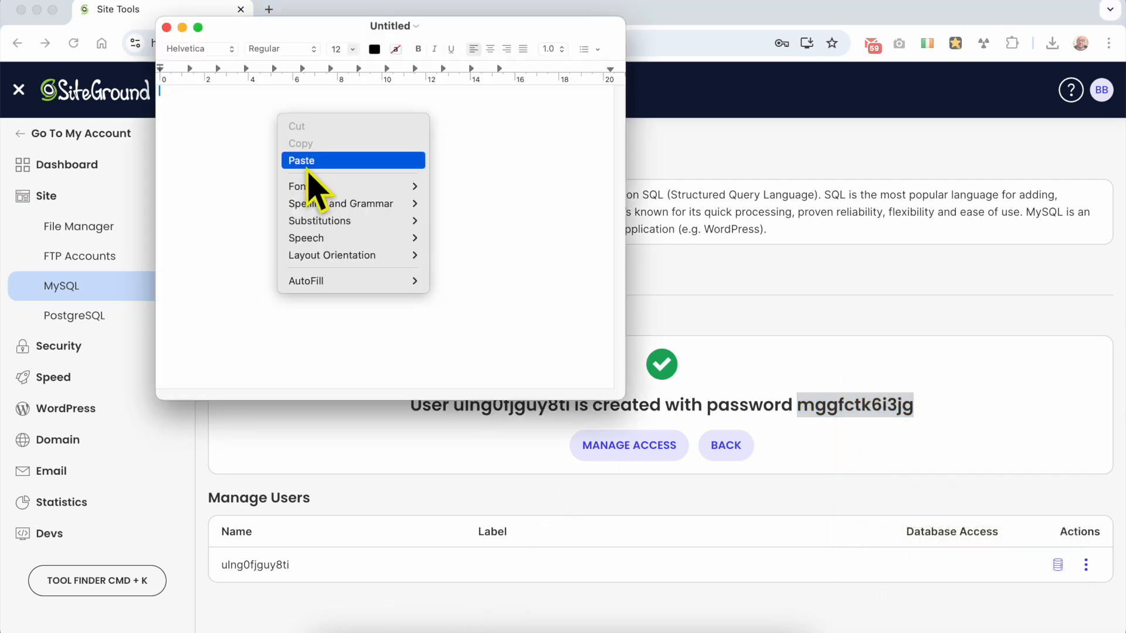
{"action": "left_click", "coordinate": [300, 160]}
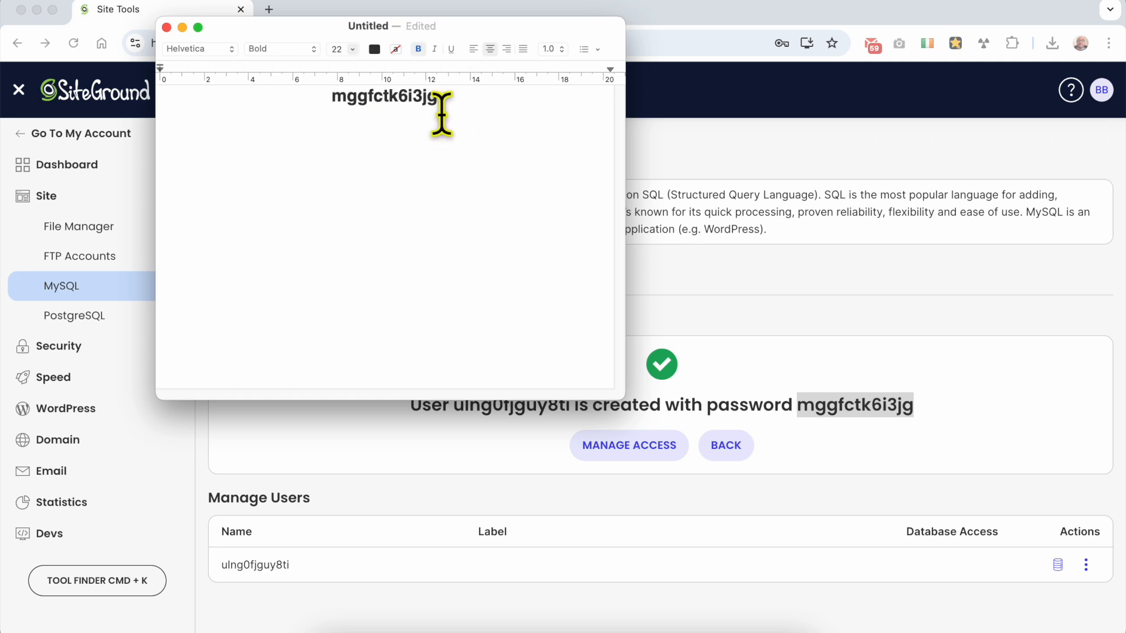
{"action": "left_click", "coordinate": [783, 310]}
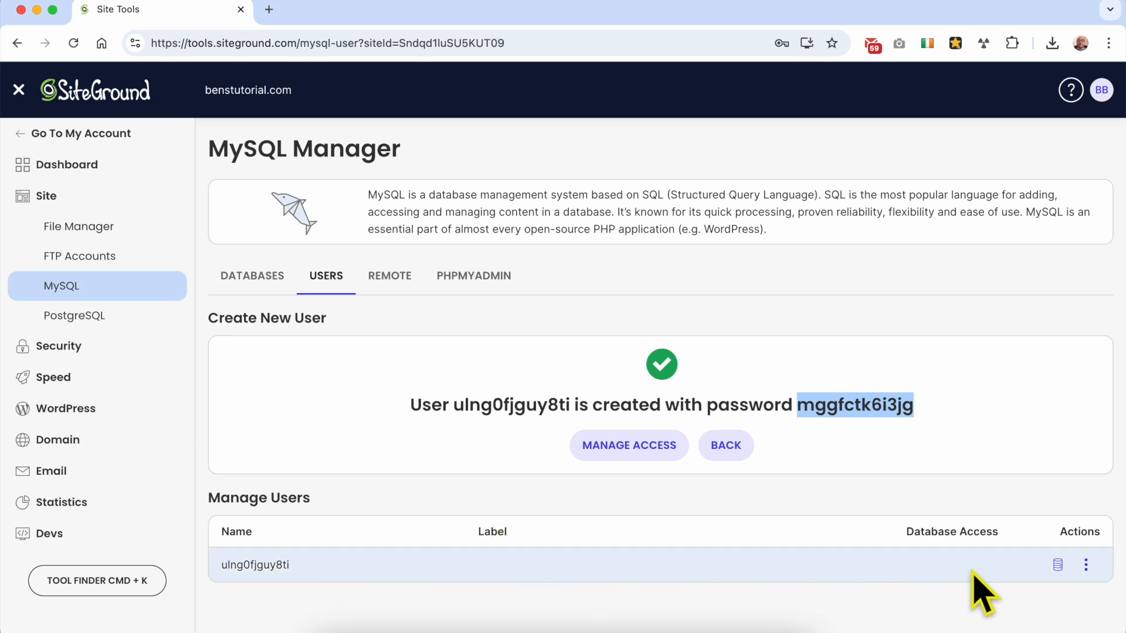
Step: Set the new MySQL user's label to the owner's first name and check it in the user list
{"action": "left_click", "coordinate": [1085, 563]}
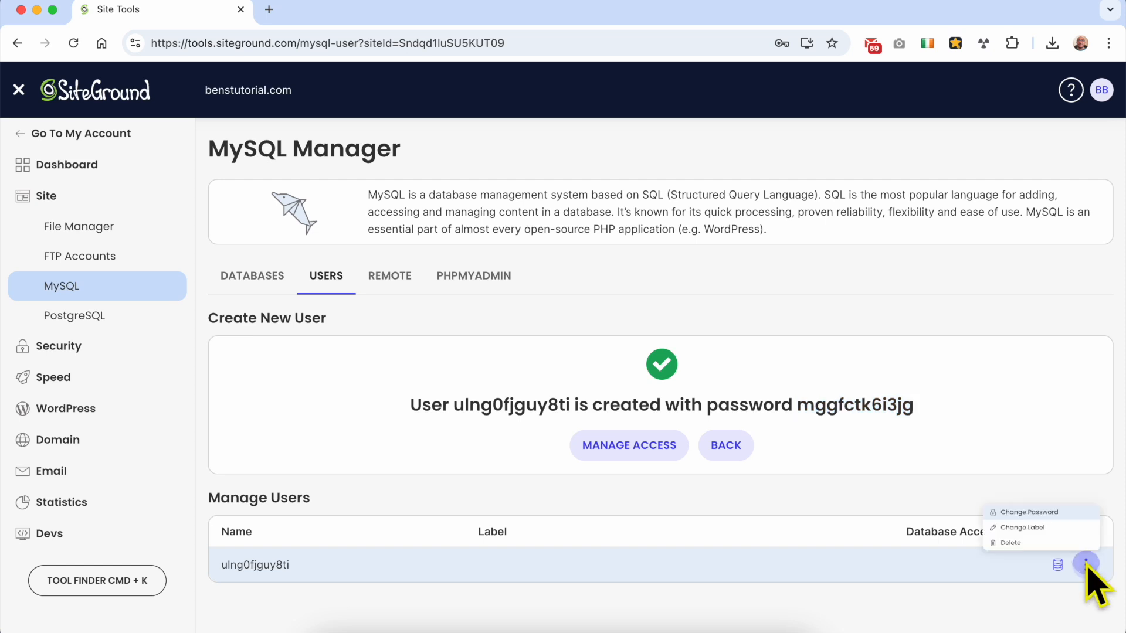
{"action": "left_click", "coordinate": [1006, 513]}
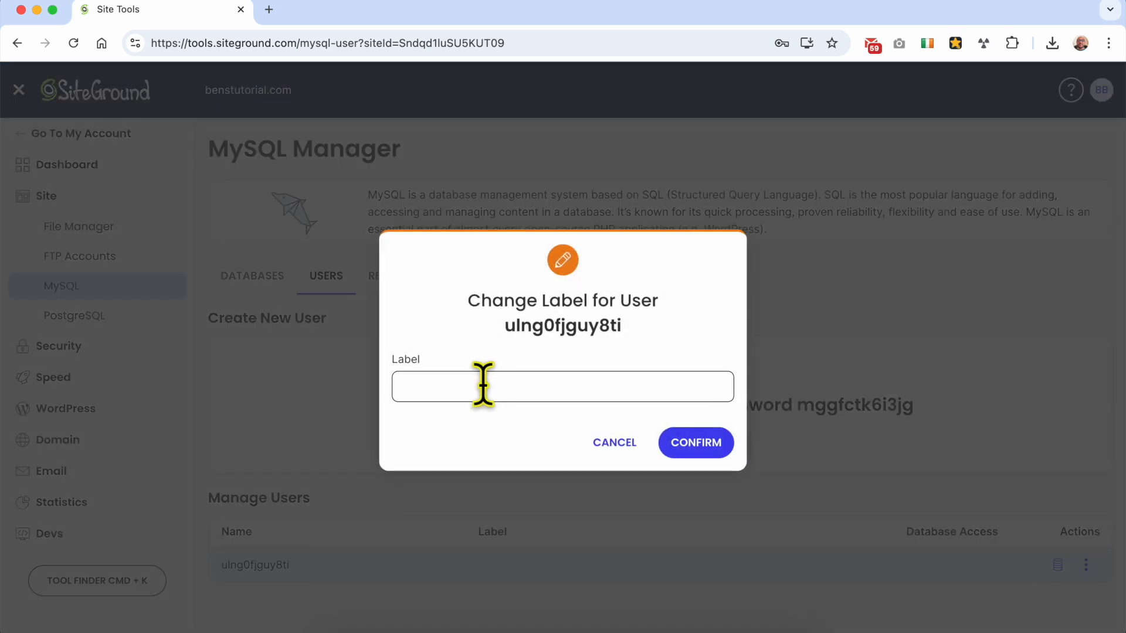
{"action": "left_click", "coordinate": [483, 386]}
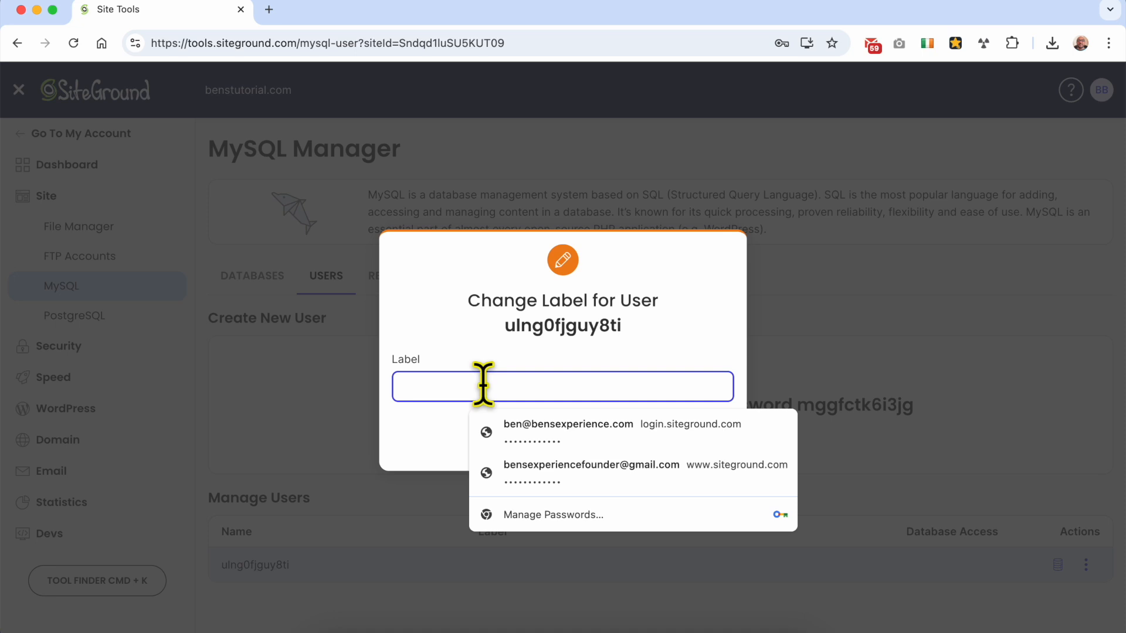
{"action": "type", "text": "Ben"}
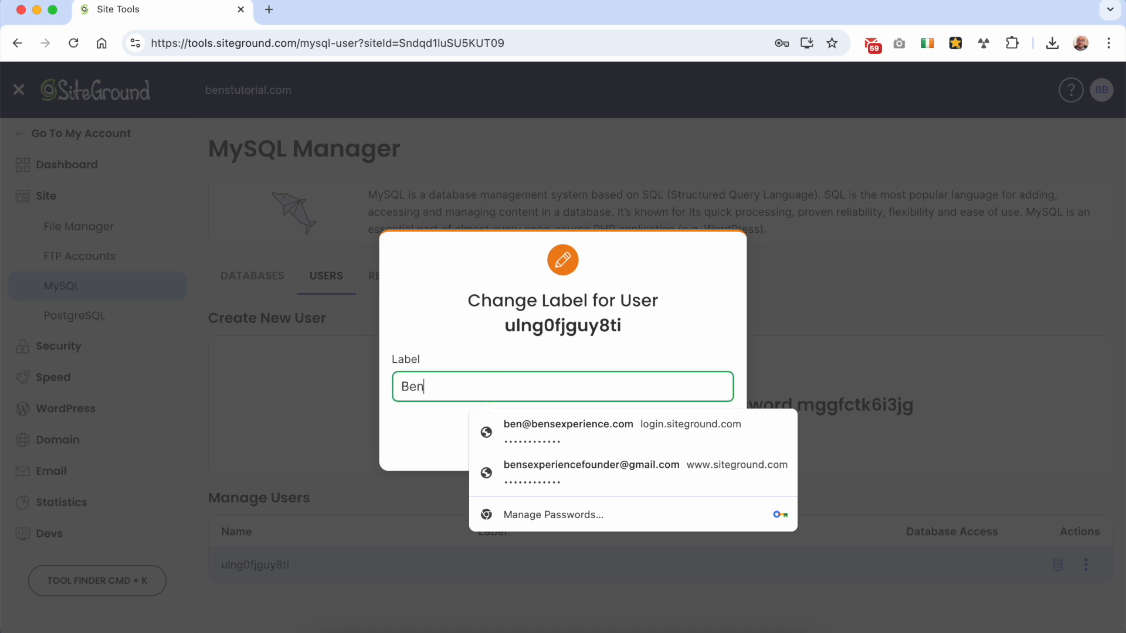
{"action": "left_click", "coordinate": [515, 335]}
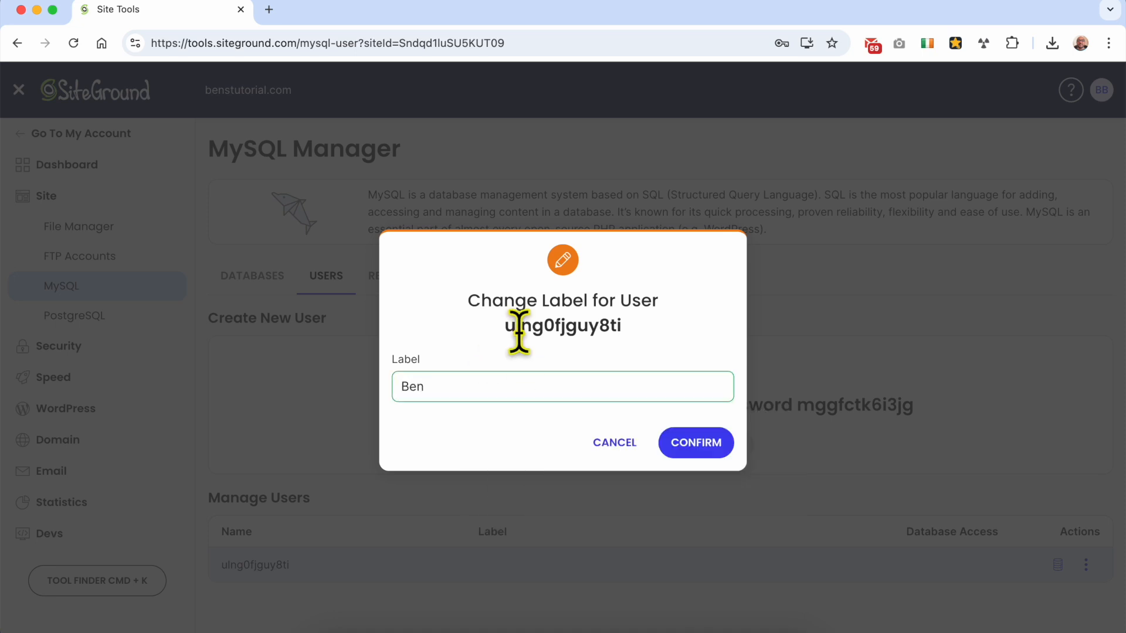
{"action": "left_click", "coordinate": [703, 448]}
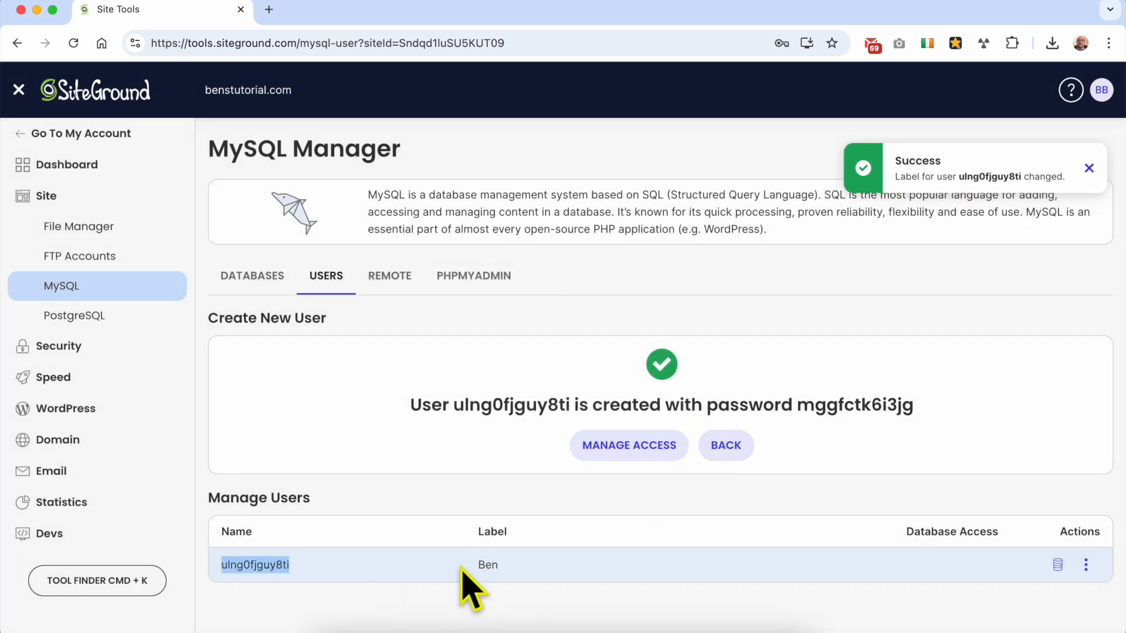
{"action": "left_click", "coordinate": [557, 568]}
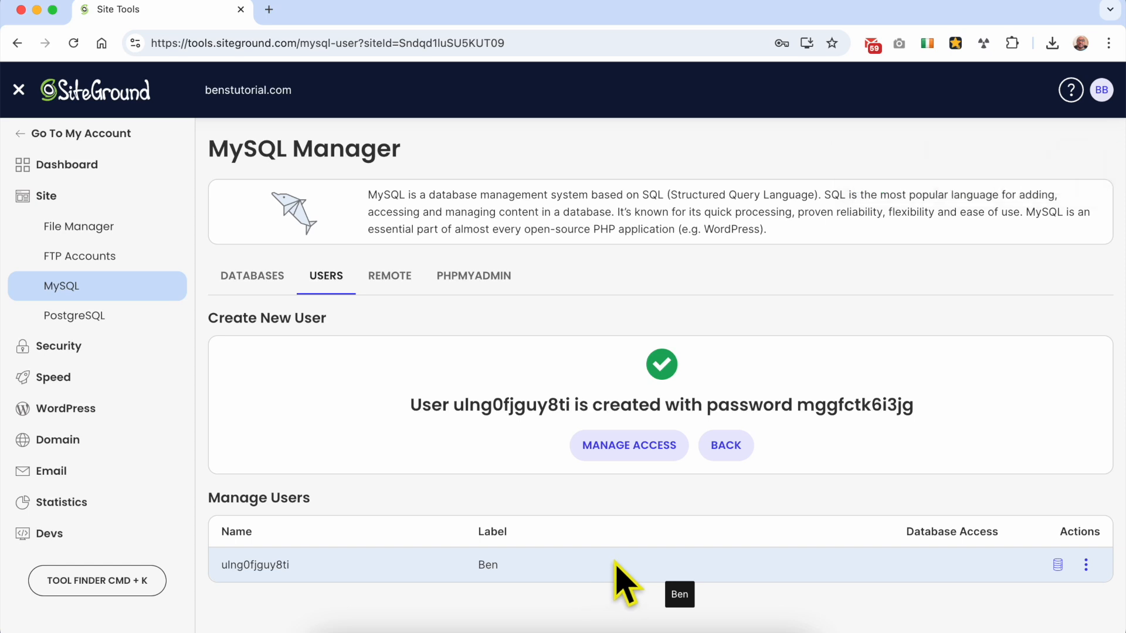
Step: Add the labelled MySQL user to the BensTutorial.com database with All Privileges
{"action": "left_click", "coordinate": [265, 279]}
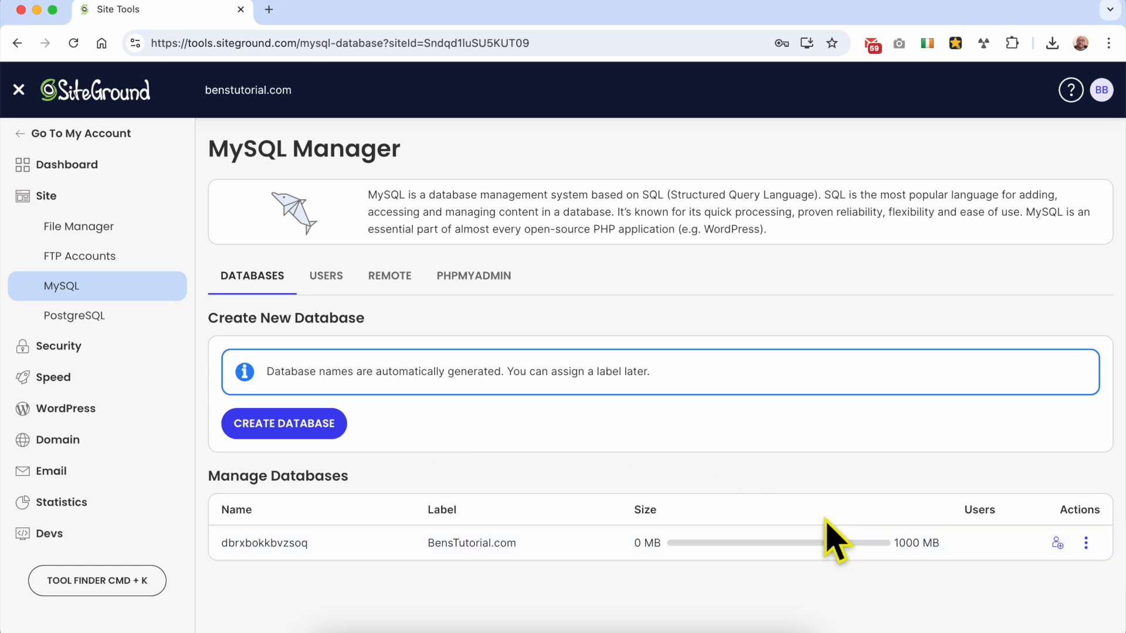
{"action": "left_click", "coordinate": [1057, 540]}
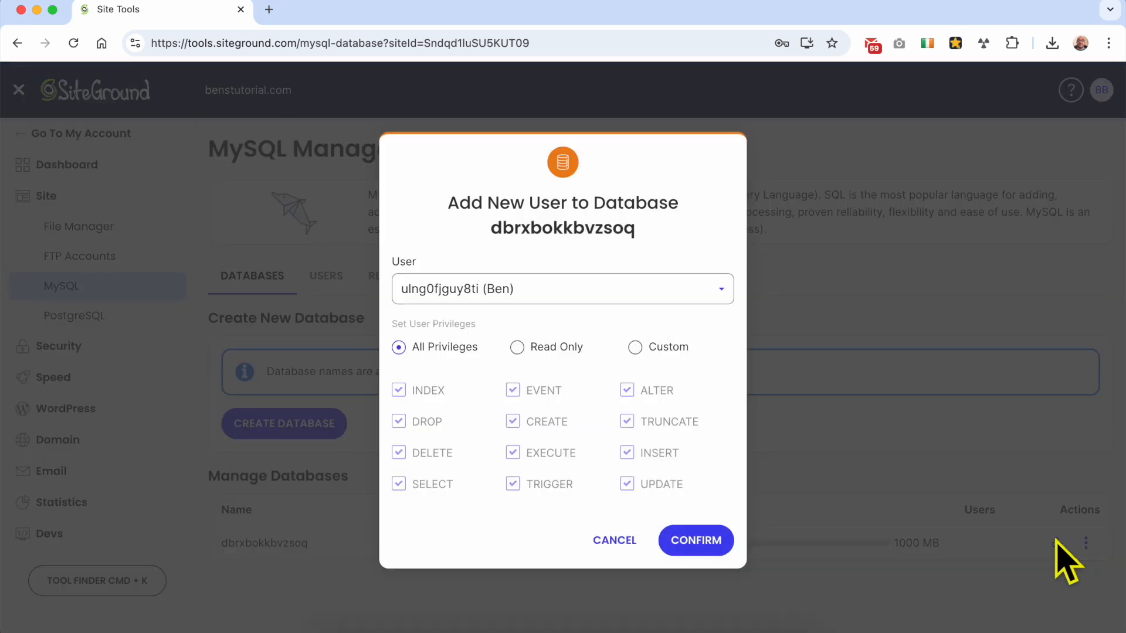
{"action": "left_click", "coordinate": [522, 291]}
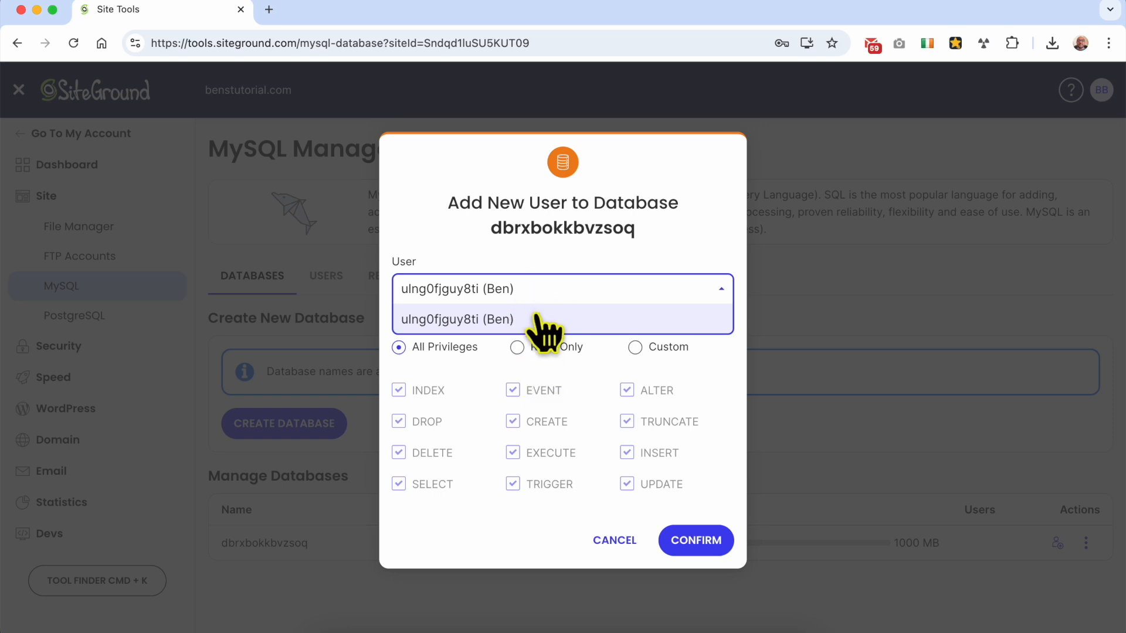
{"action": "left_click", "coordinate": [531, 320]}
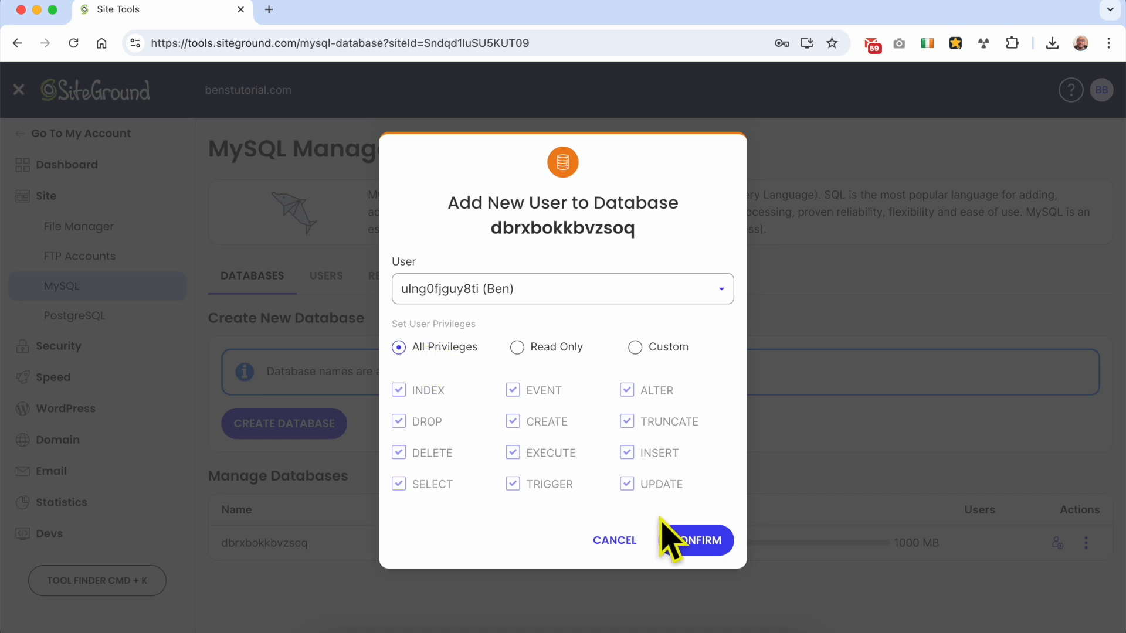
{"action": "left_click", "coordinate": [696, 540]}
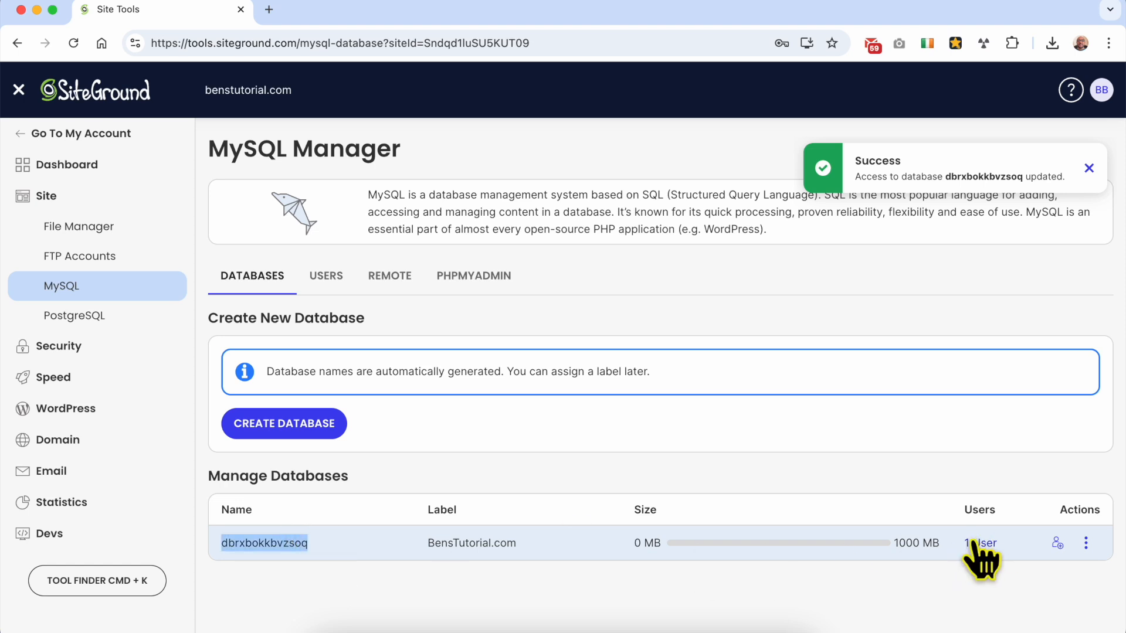
{"action": "left_click", "coordinate": [955, 584]}
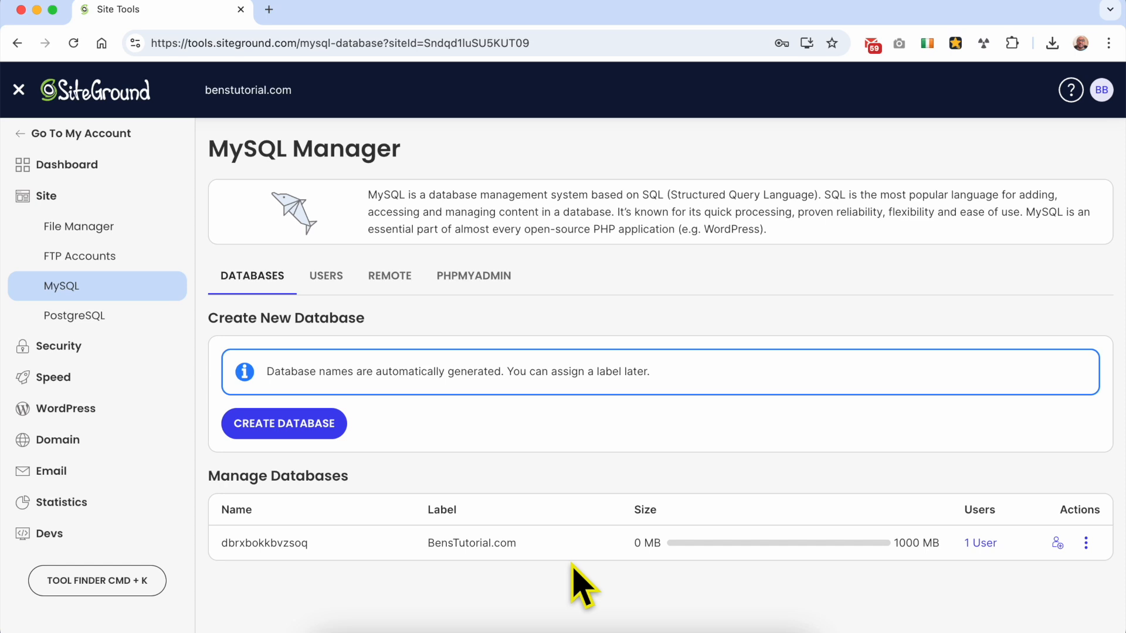
Step: Switch to TextEdit to review the saved MySQL user password, and return to the browser
{"action": "left_click", "coordinate": [430, 616]}
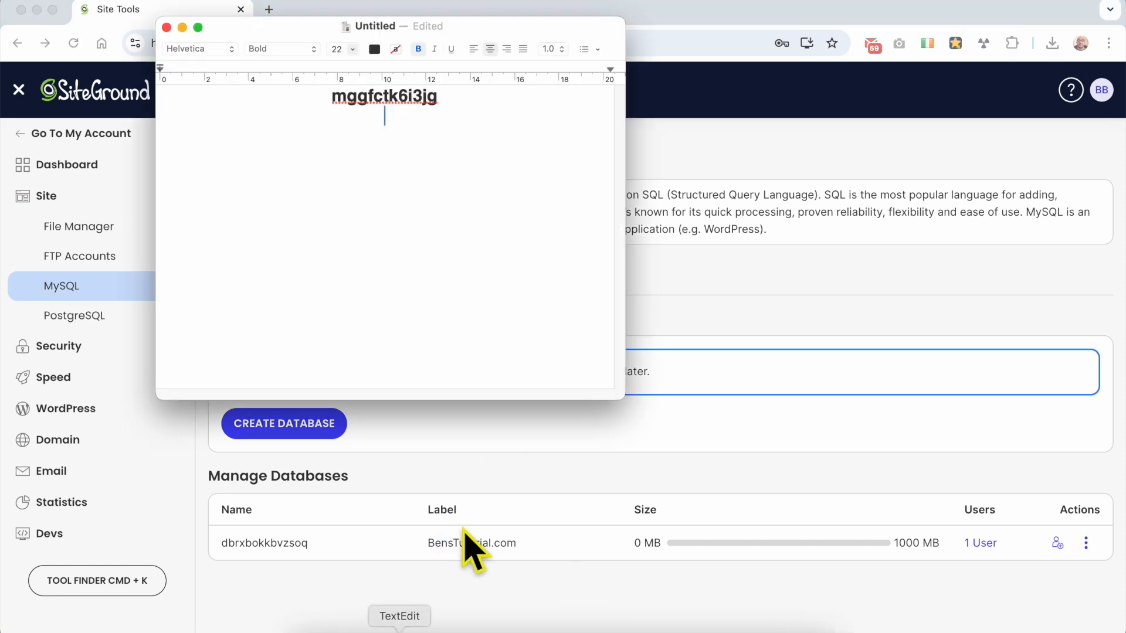
{"action": "left_click_drag", "start_coordinate": [455, 100], "coordinate": [328, 96]}
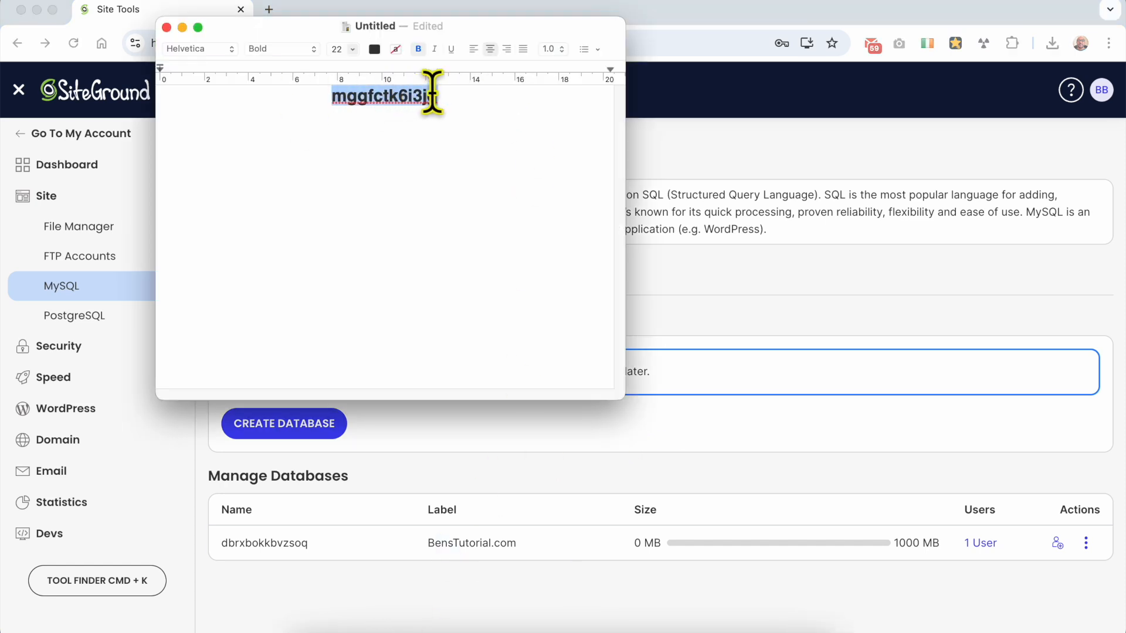
{"action": "left_click", "coordinate": [734, 310]}
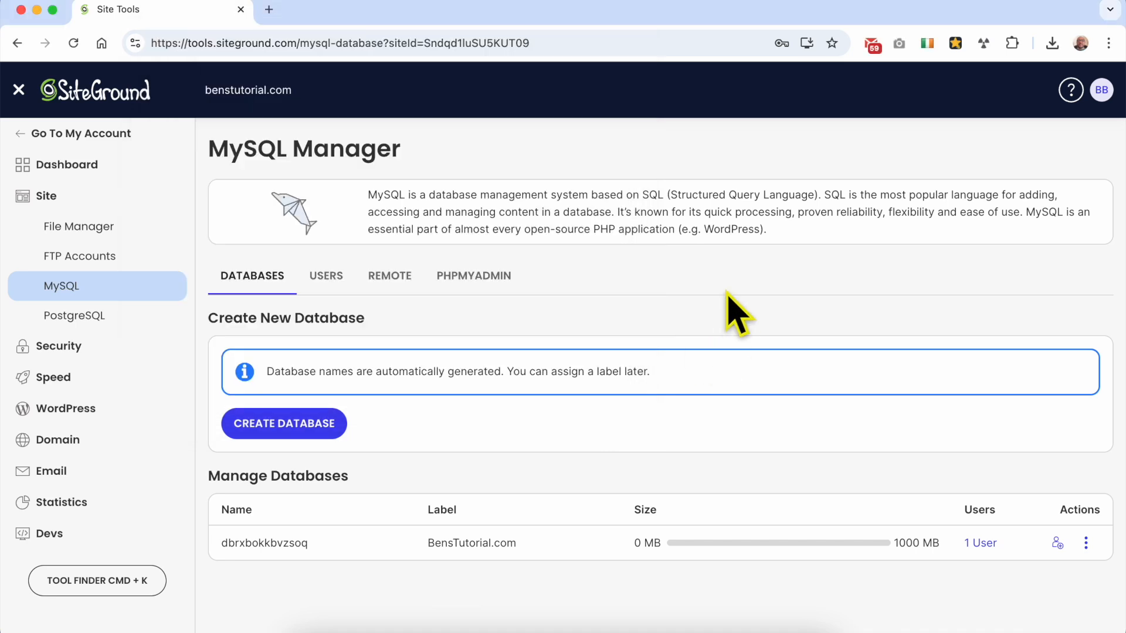
Step: Change the MySQL user's password by entering a custom new password of eight or more characters
{"action": "left_click", "coordinate": [330, 278]}
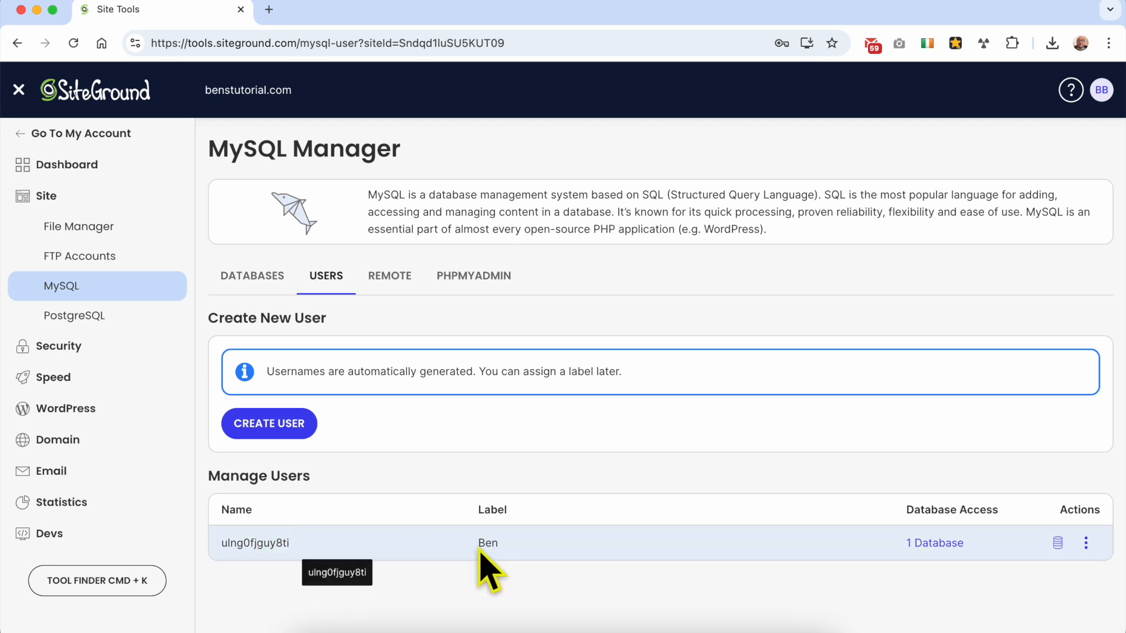
{"action": "left_click", "coordinate": [1086, 541]}
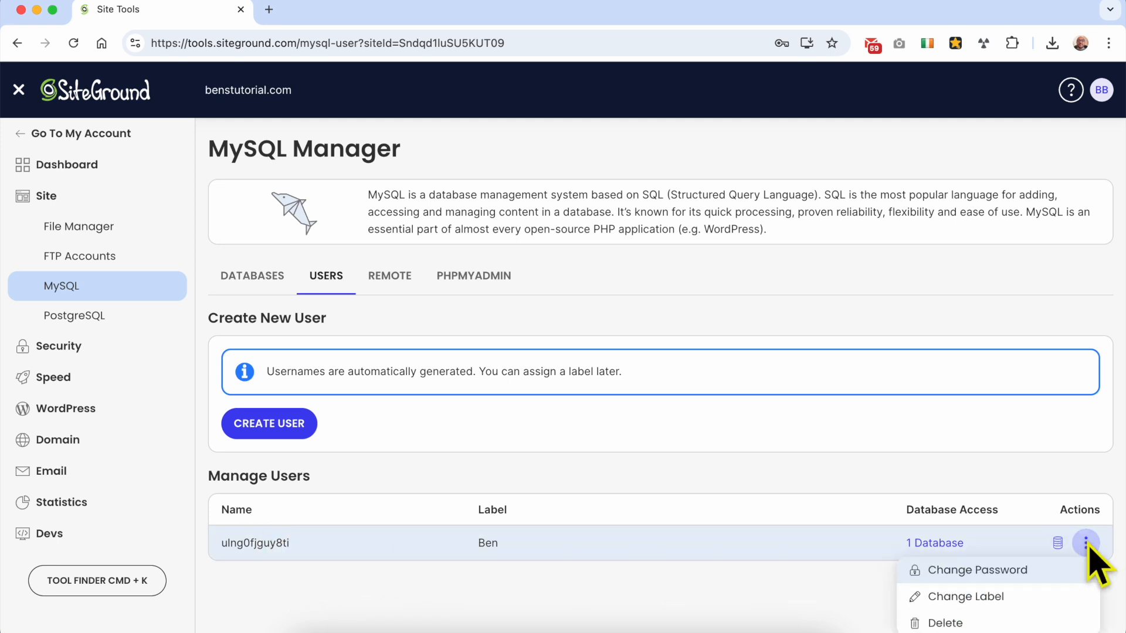
{"action": "left_click", "coordinate": [1021, 573]}
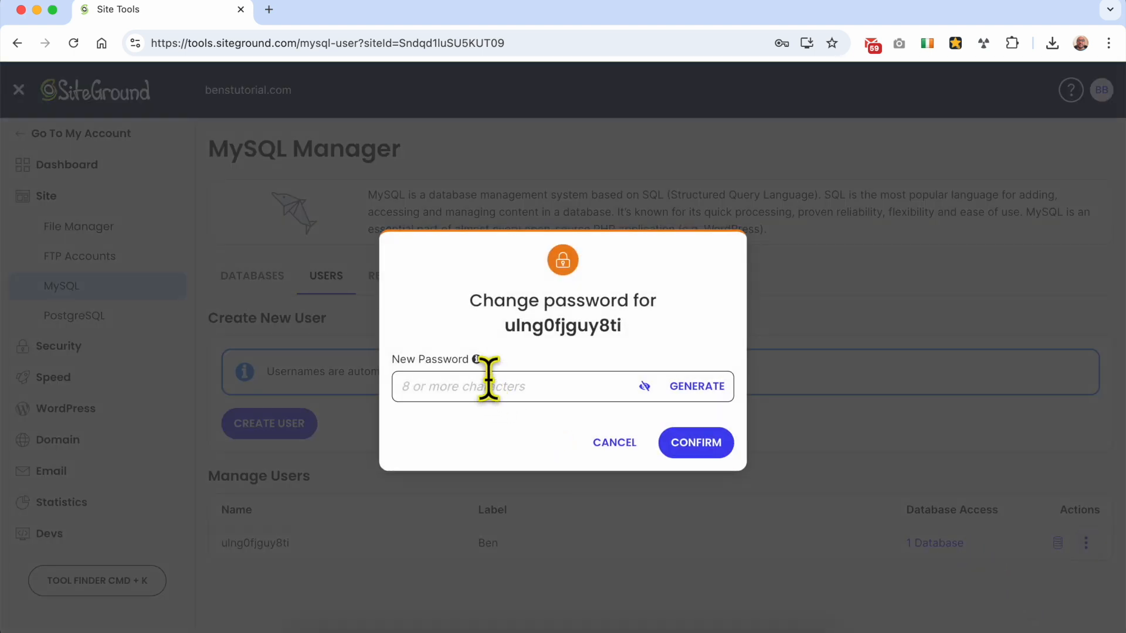
{"action": "left_click", "coordinate": [487, 385]}
{"action": "left_click", "coordinate": [573, 334]}
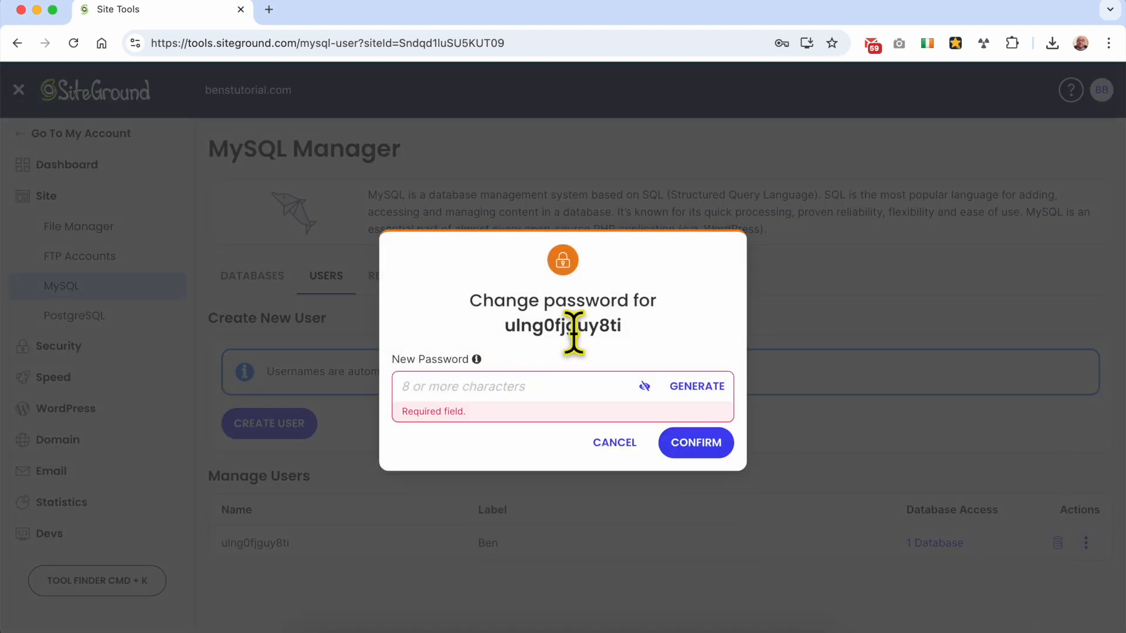
{"action": "left_click_drag", "start_coordinate": [623, 326], "coordinate": [492, 323]}
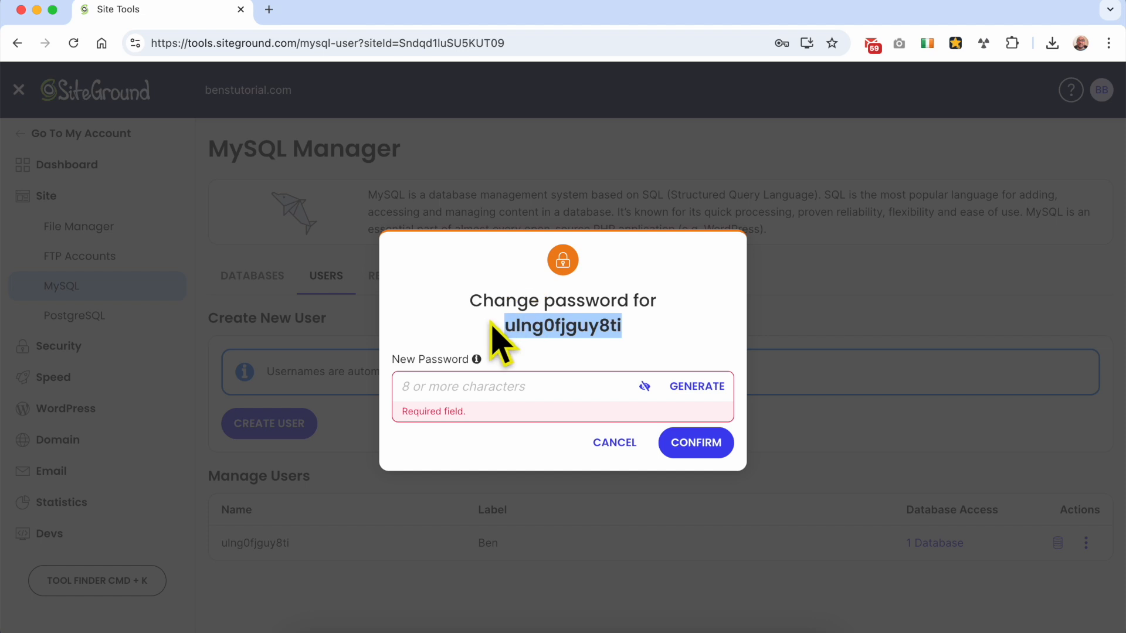
{"action": "left_click", "coordinate": [492, 390]}
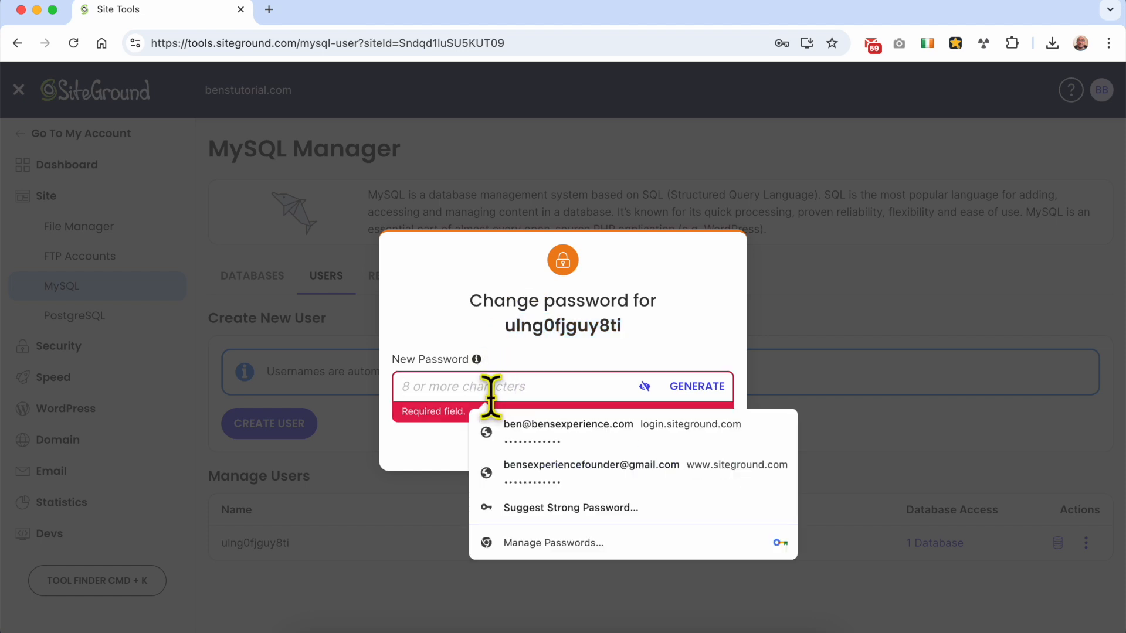
{"action": "type", "text": "u••••••"}
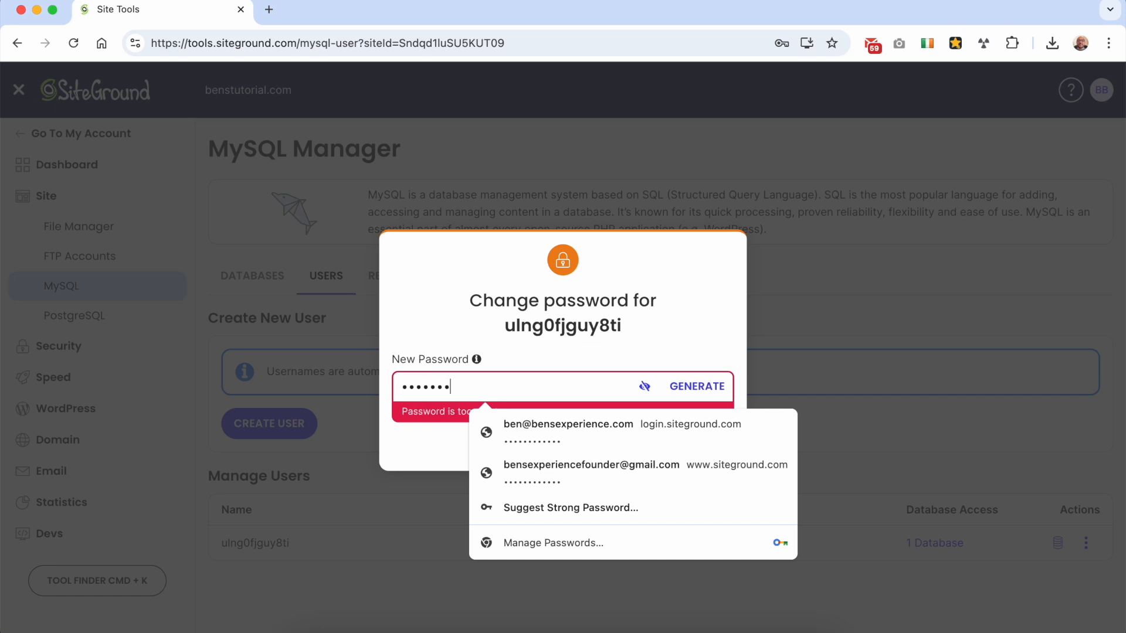
{"action": "type", "text": "••••"}
{"action": "left_click", "coordinate": [568, 330]}
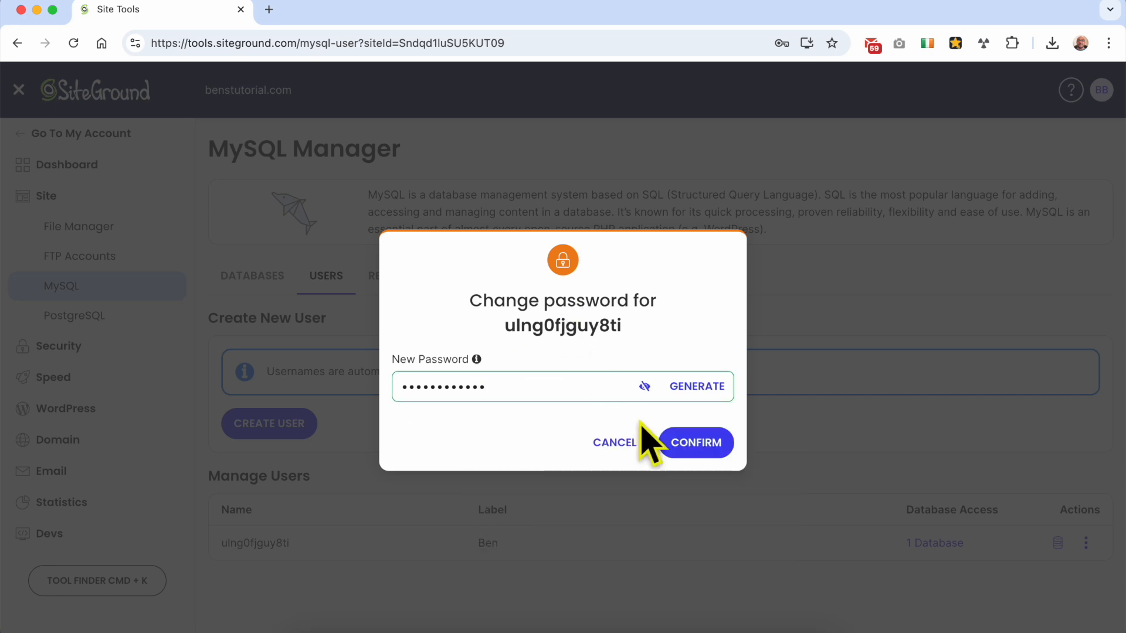
{"action": "left_click", "coordinate": [693, 446]}
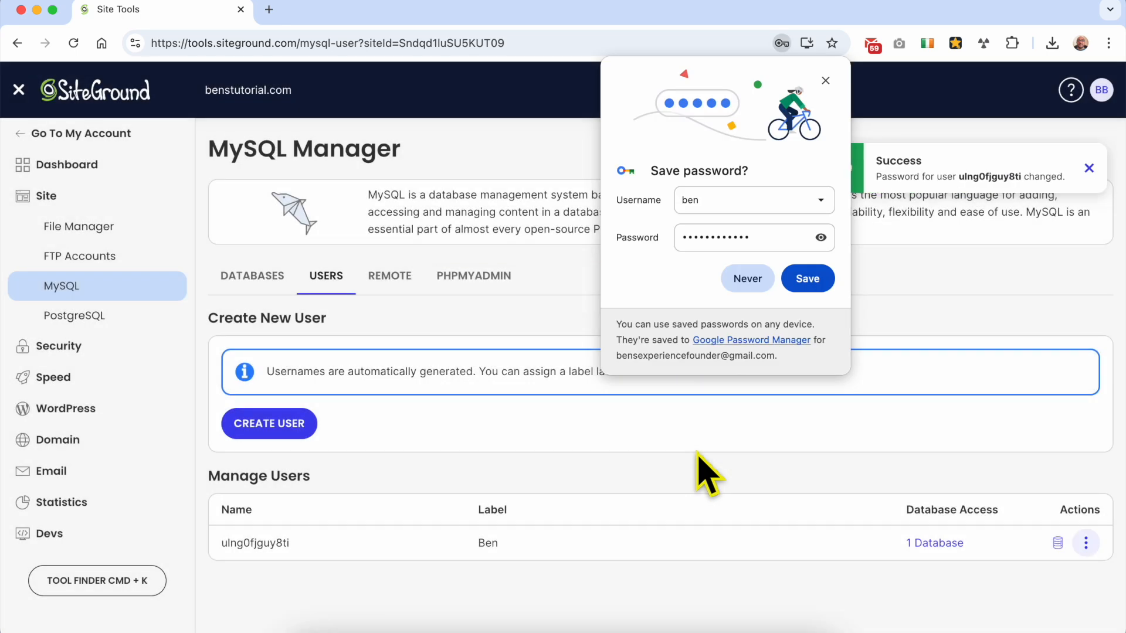
Step: Dismiss the browser's offer to save the password and close the password-change notification
{"action": "left_click", "coordinate": [826, 80]}
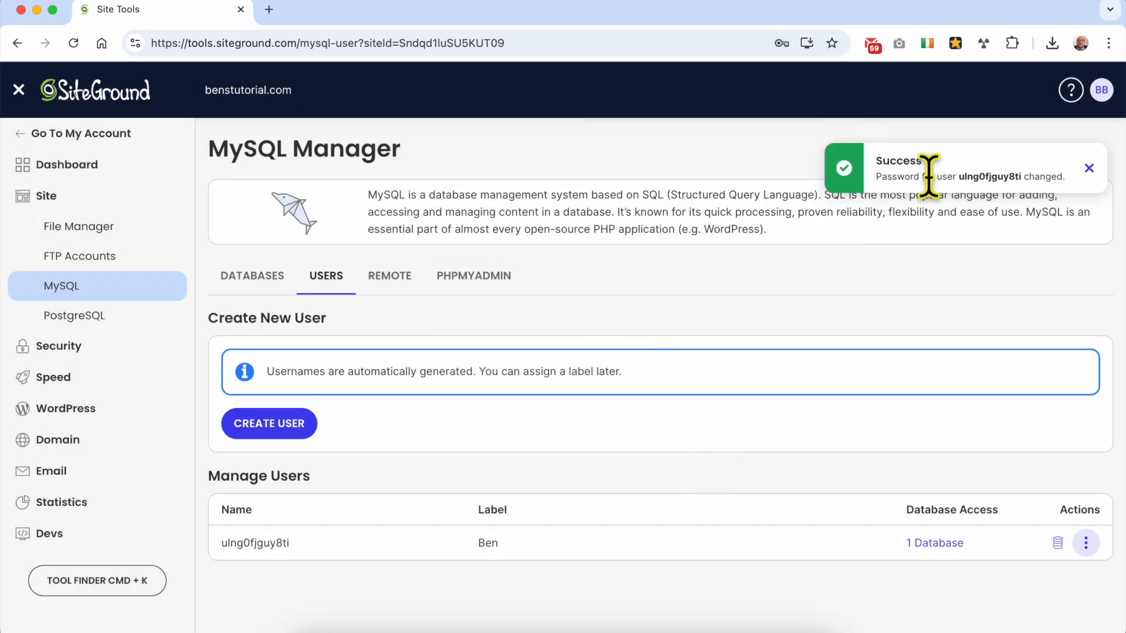
{"action": "left_click_drag", "start_coordinate": [873, 175], "coordinate": [911, 176]}
{"action": "left_click_drag", "start_coordinate": [989, 176], "coordinate": [1092, 175]}
{"action": "left_click", "coordinate": [1089, 169]}
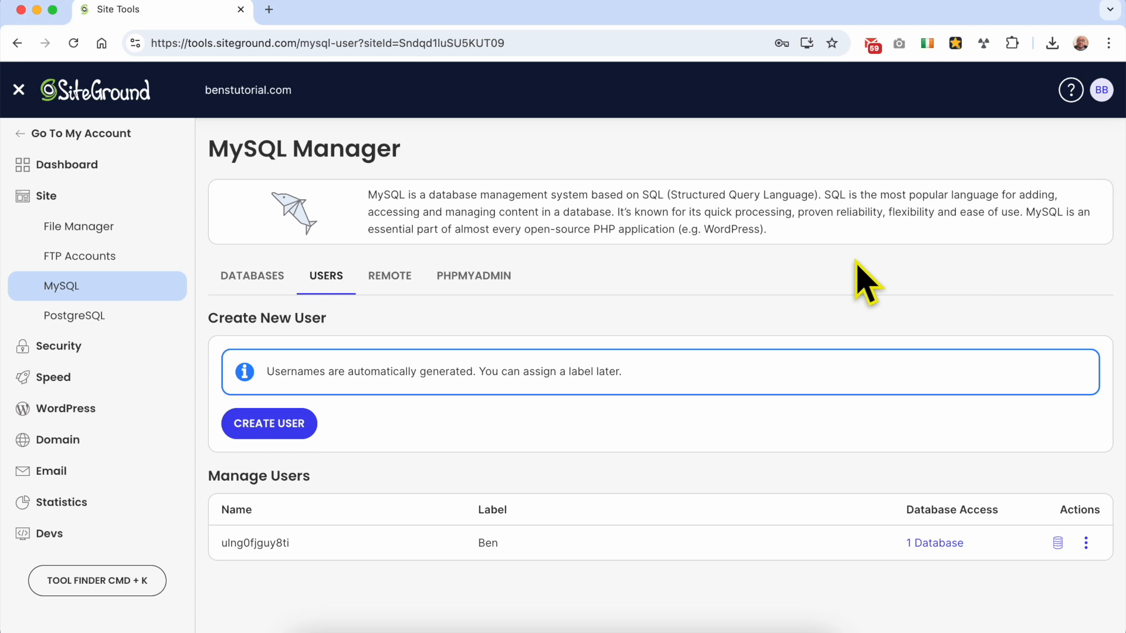
Step: Return to the MySQL database list and open the phpMyAdmin section
{"action": "left_click", "coordinate": [269, 284]}
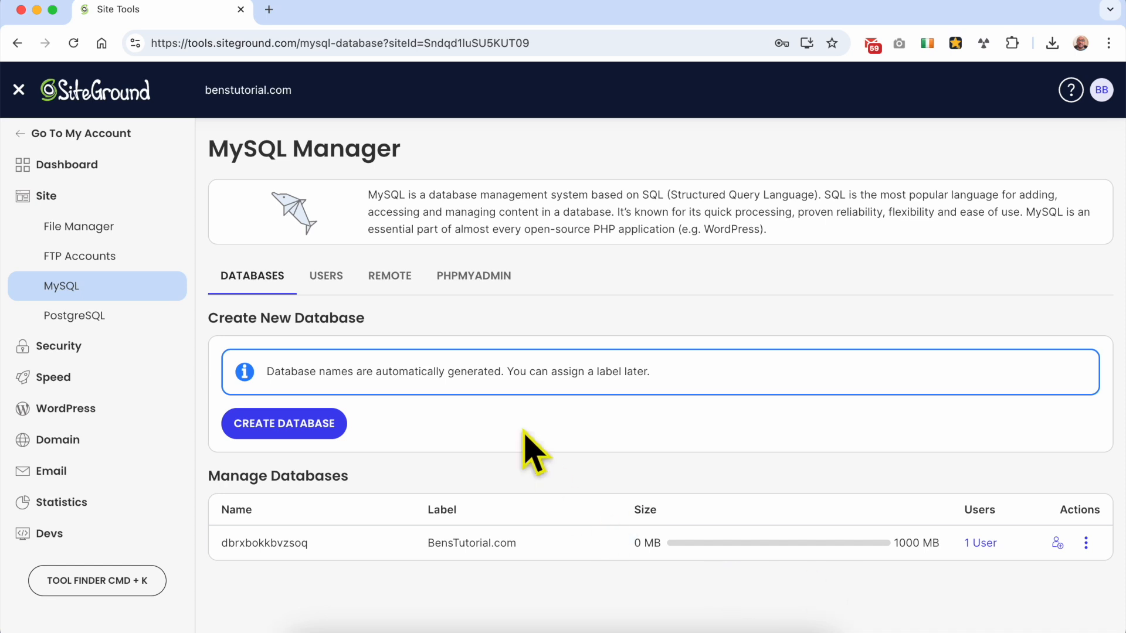
{"action": "left_click", "coordinate": [472, 285]}
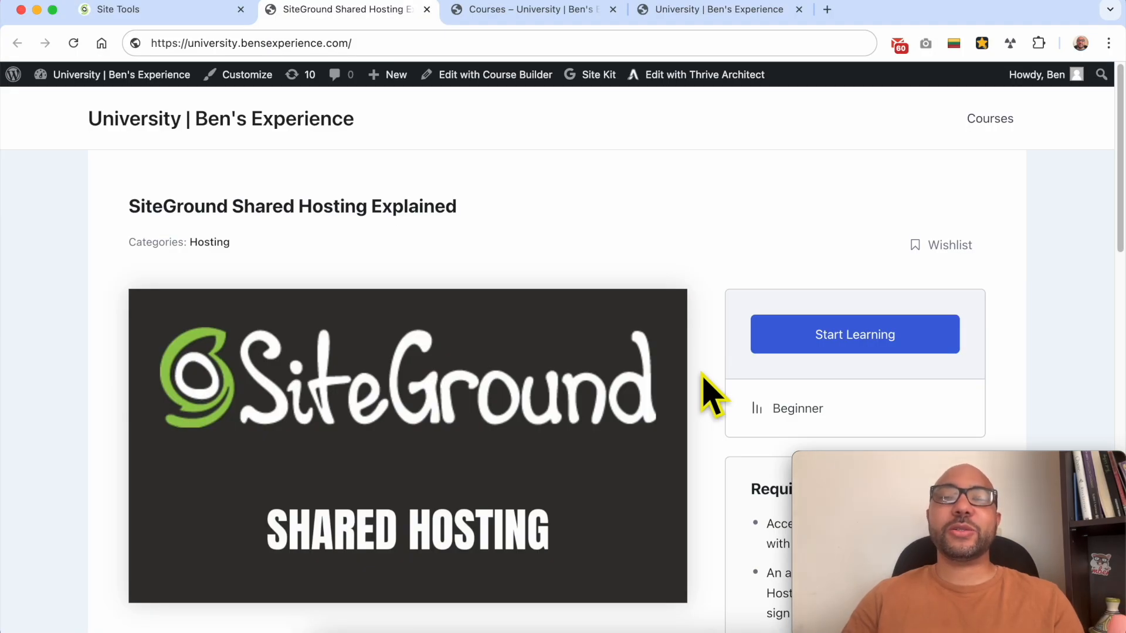
Step: Examine the SiteGround Shared Hosting Explained course, expanding the Setting Up Your Website and Security Essentials lessons
{"action": "left_click_drag", "start_coordinate": [118, 208], "coordinate": [502, 198]}
{"action": "left_click", "coordinate": [540, 202]}
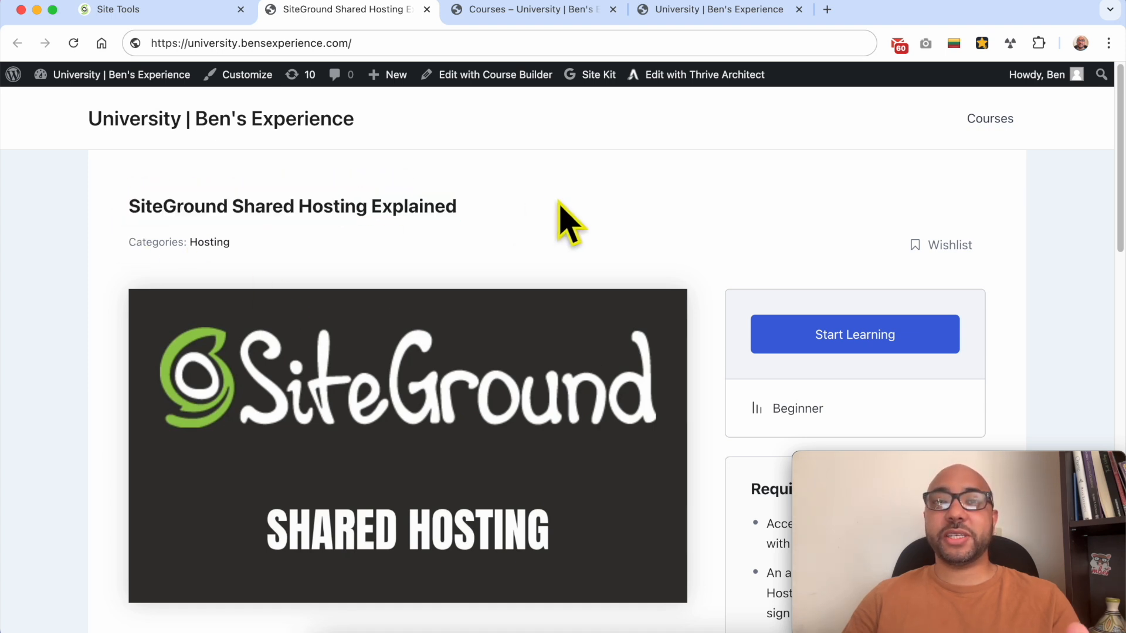
{"action": "scroll", "coordinate": [568, 223], "scroll_direction": "down", "scroll_amount": 15}
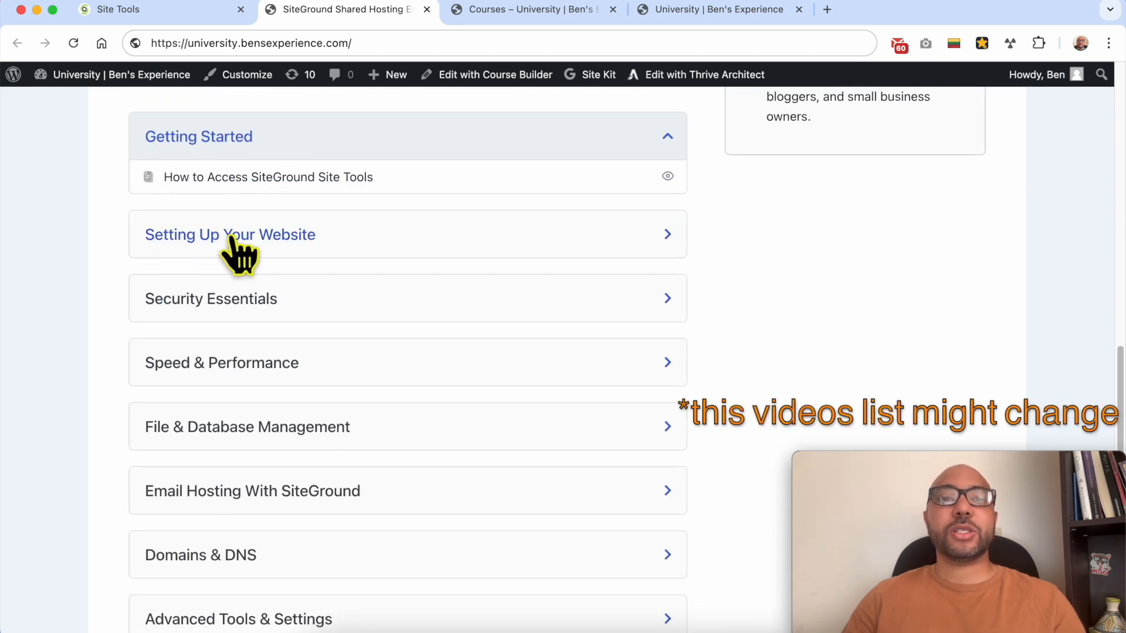
{"action": "left_click", "coordinate": [289, 236]}
{"action": "scroll", "coordinate": [327, 352], "scroll_direction": "down", "scroll_amount": 4}
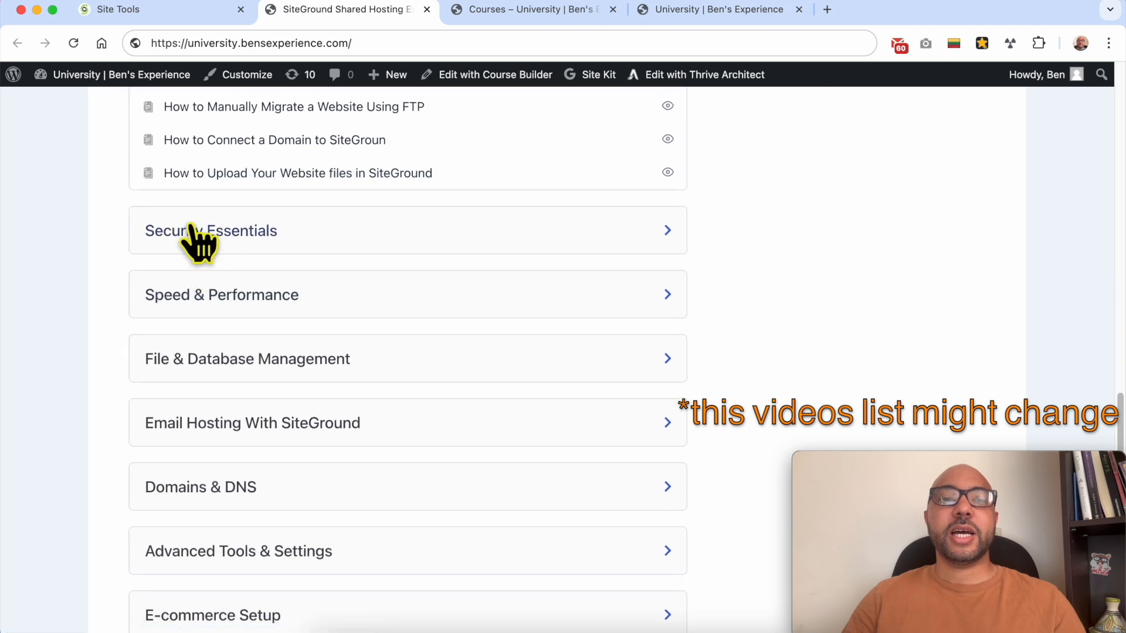
{"action": "left_click", "coordinate": [198, 235]}
{"action": "scroll", "coordinate": [205, 256], "scroll_direction": "down", "scroll_amount": 2}
{"action": "scroll", "coordinate": [206, 257], "scroll_direction": "up", "scroll_amount": 1}
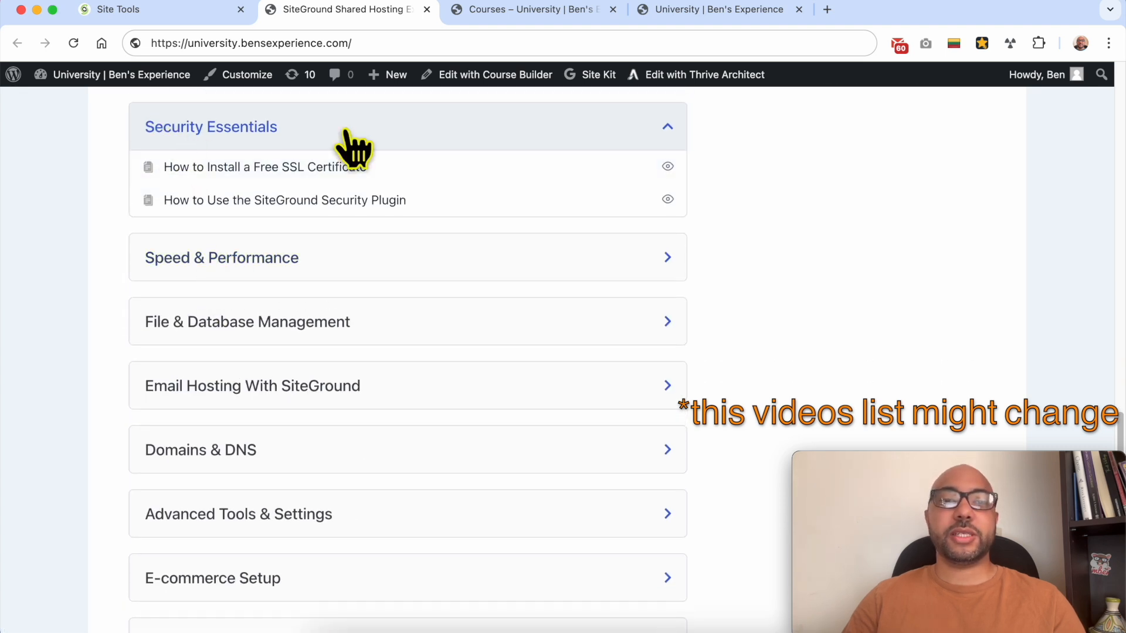
Step: Expand the Speed & Performance and File & Database Management sections to review their lessons
{"action": "left_click", "coordinate": [234, 259]}
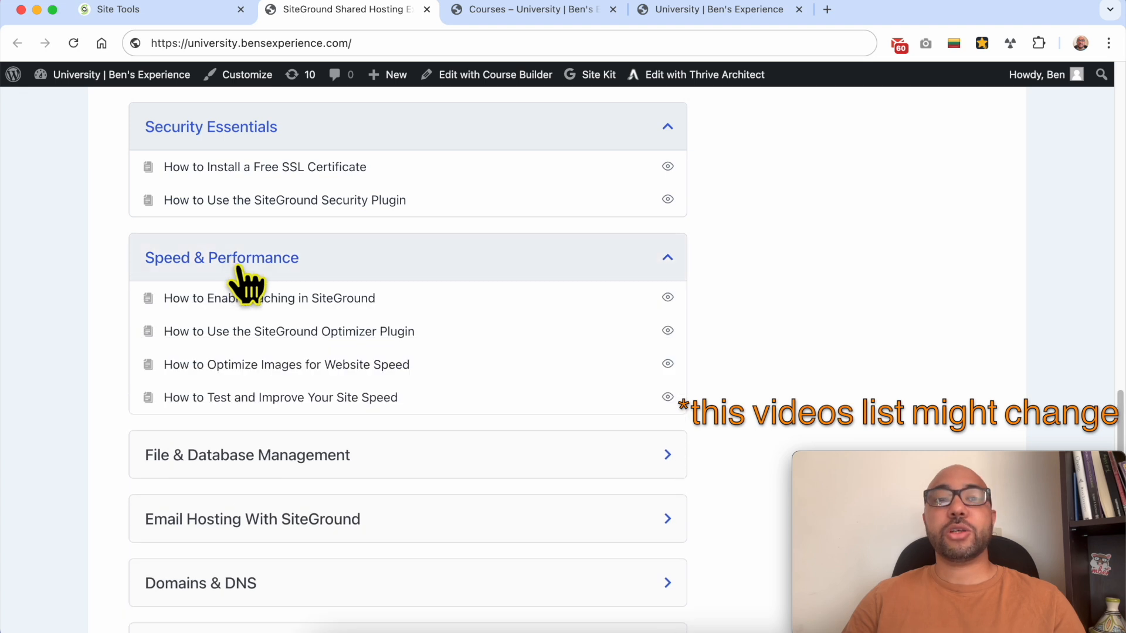
{"action": "scroll", "coordinate": [242, 269], "scroll_direction": "down", "scroll_amount": 2}
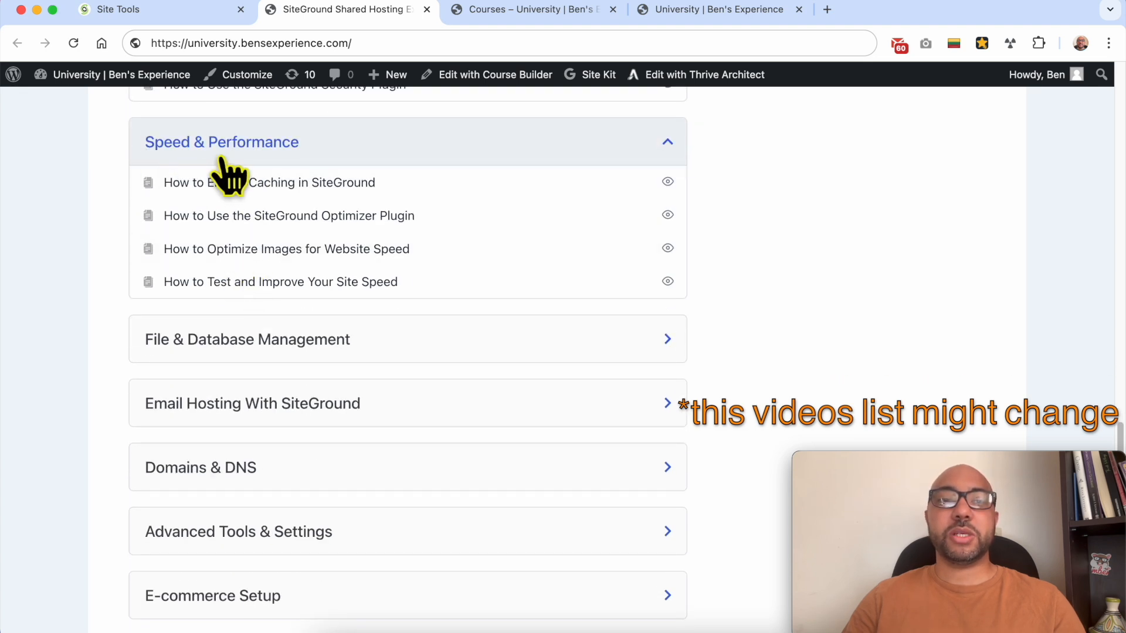
{"action": "scroll", "coordinate": [305, 162], "scroll_direction": "down", "scroll_amount": 1}
{"action": "scroll", "coordinate": [299, 193], "scroll_direction": "down", "scroll_amount": 2}
{"action": "left_click", "coordinate": [283, 213]}
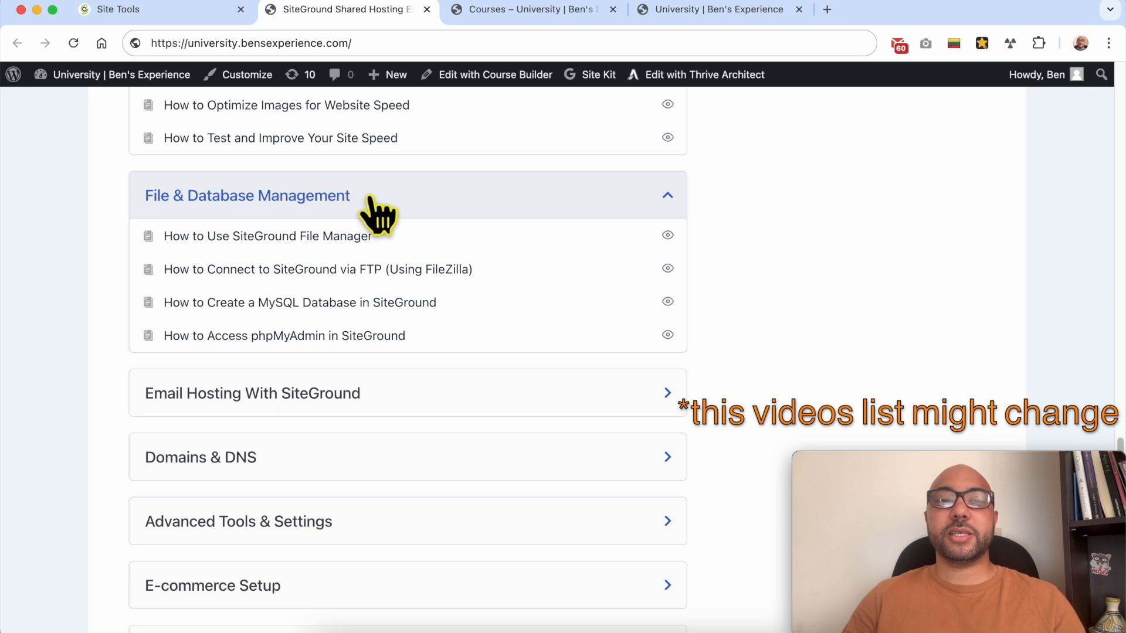
{"action": "scroll", "coordinate": [375, 208], "scroll_direction": "down", "scroll_amount": 3}
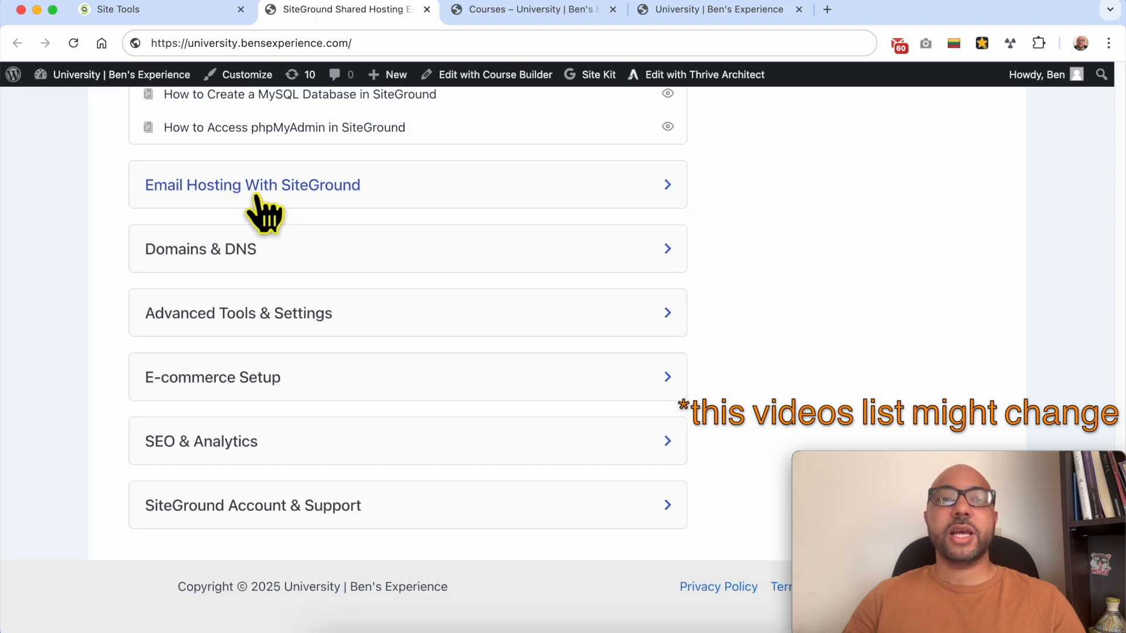
Step: Expand the Email Hosting With SiteGround, Domains & DNS, and Advanced Tools & Settings sections to review their lessons
{"action": "left_click", "coordinate": [169, 188]}
{"action": "left_click", "coordinate": [302, 380]}
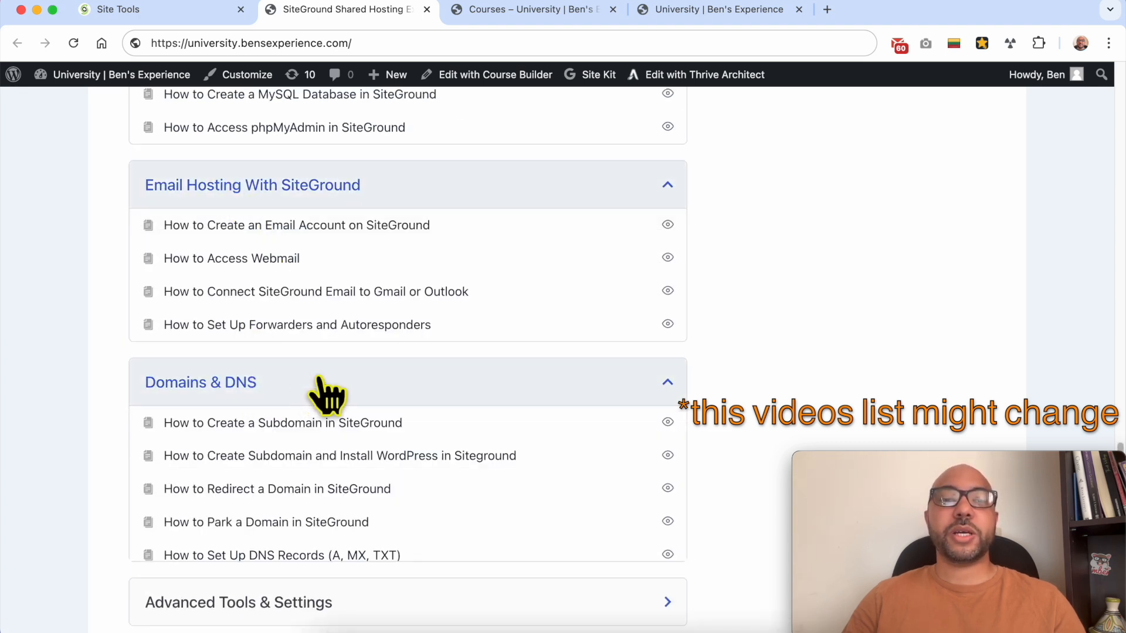
{"action": "scroll", "coordinate": [352, 382], "scroll_direction": "down", "scroll_amount": 3}
{"action": "scroll", "coordinate": [350, 378], "scroll_direction": "down", "scroll_amount": 3}
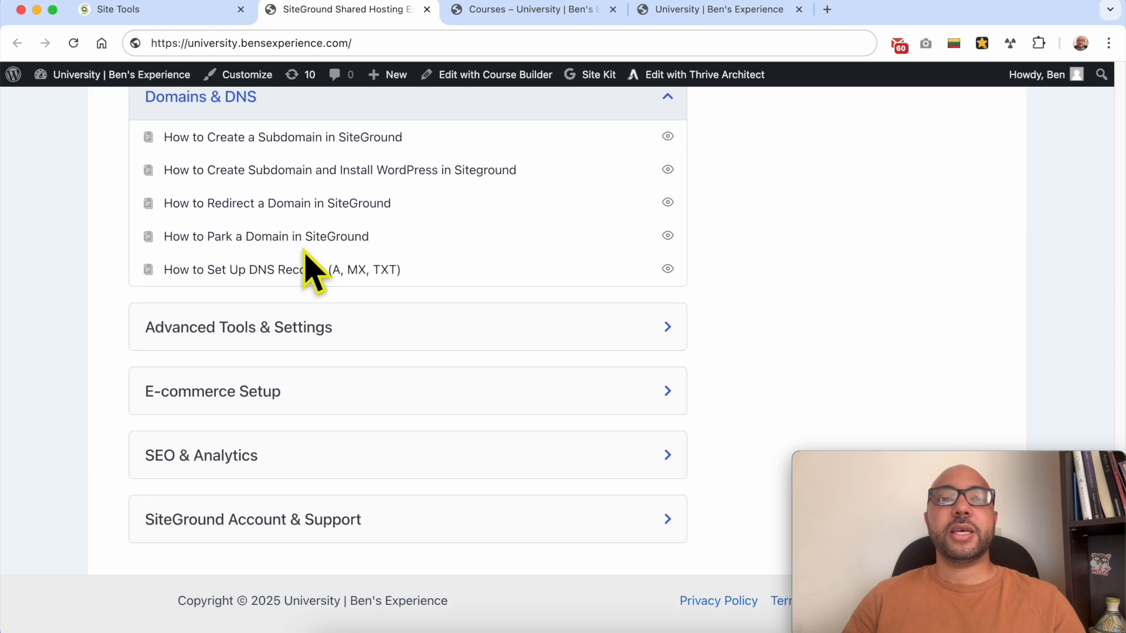
{"action": "left_click", "coordinate": [276, 362]}
{"action": "scroll", "coordinate": [347, 377], "scroll_direction": "down", "scroll_amount": 2}
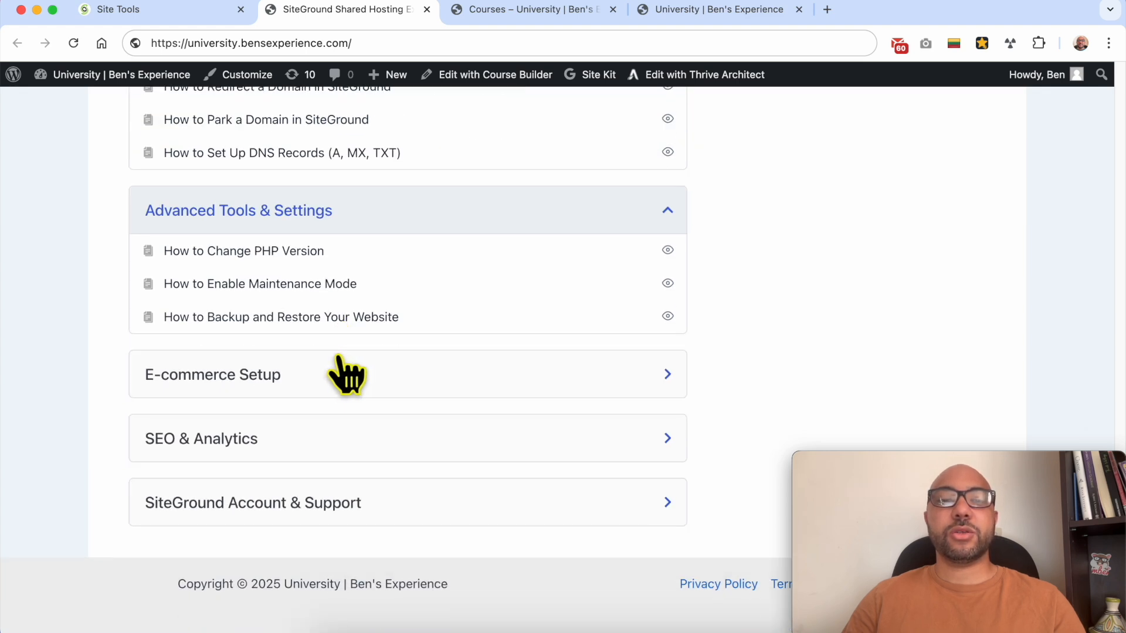
Step: Expand the E-commerce Setup, SEO & Analytics, and SiteGround Account & Support sections to review their lessons
{"action": "left_click", "coordinate": [276, 379]}
{"action": "scroll", "coordinate": [352, 399], "scroll_direction": "down", "scroll_amount": 1}
{"action": "left_click", "coordinate": [270, 443]}
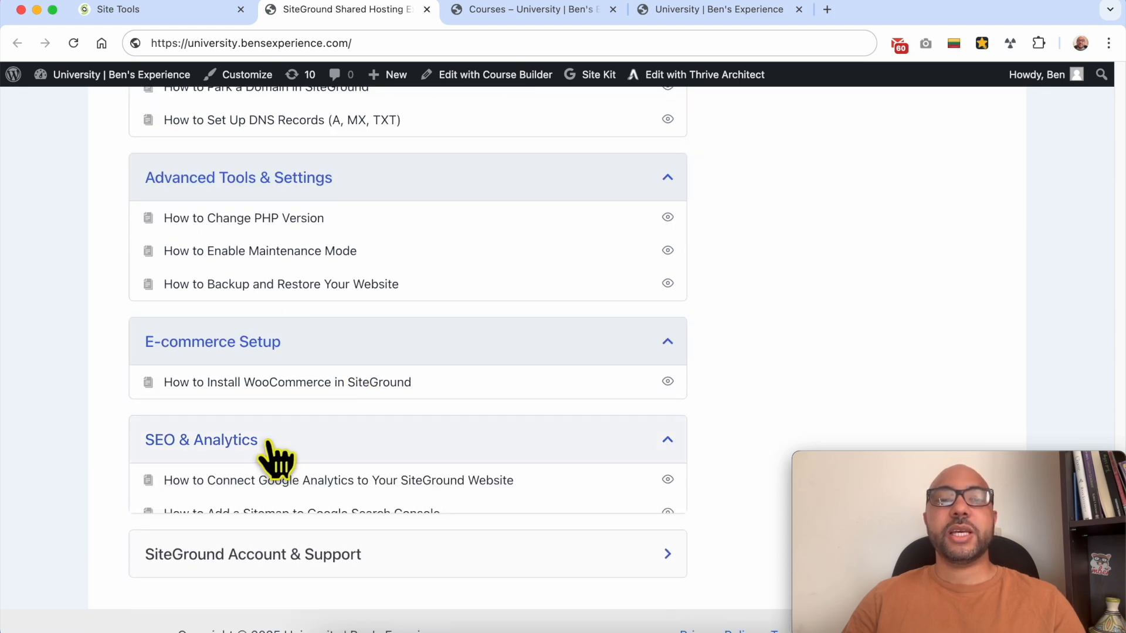
{"action": "scroll", "coordinate": [346, 446], "scroll_direction": "down", "scroll_amount": 1}
{"action": "left_click", "coordinate": [321, 505]}
{"action": "scroll", "coordinate": [334, 528], "scroll_direction": "down", "scroll_amount": 1}
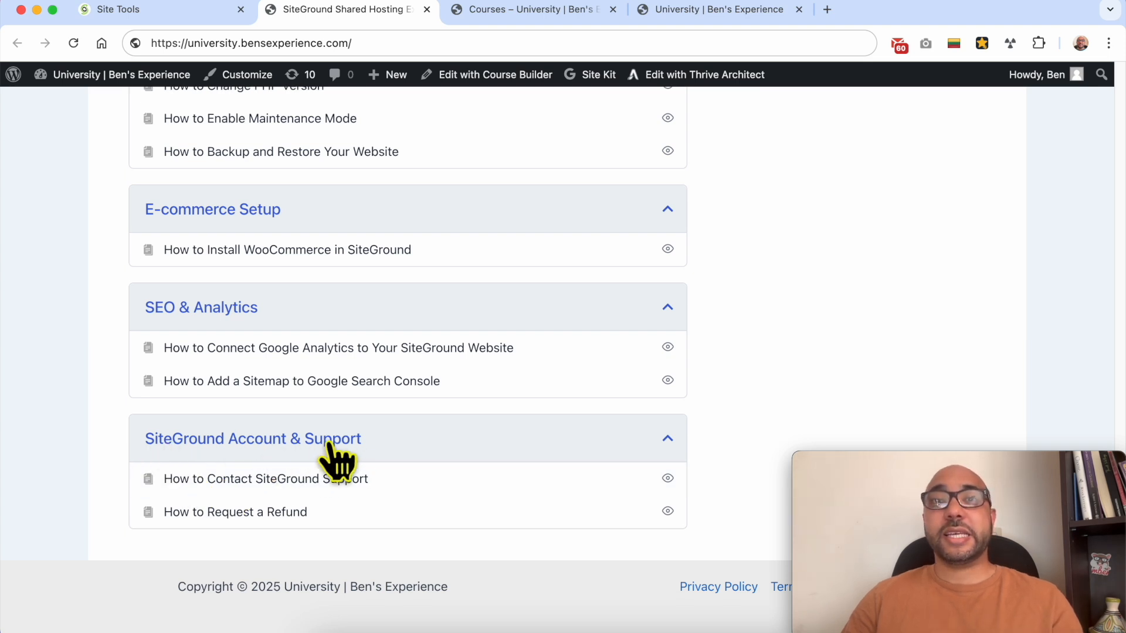
{"action": "scroll", "coordinate": [329, 460], "scroll_direction": "up", "scroll_amount": 15}
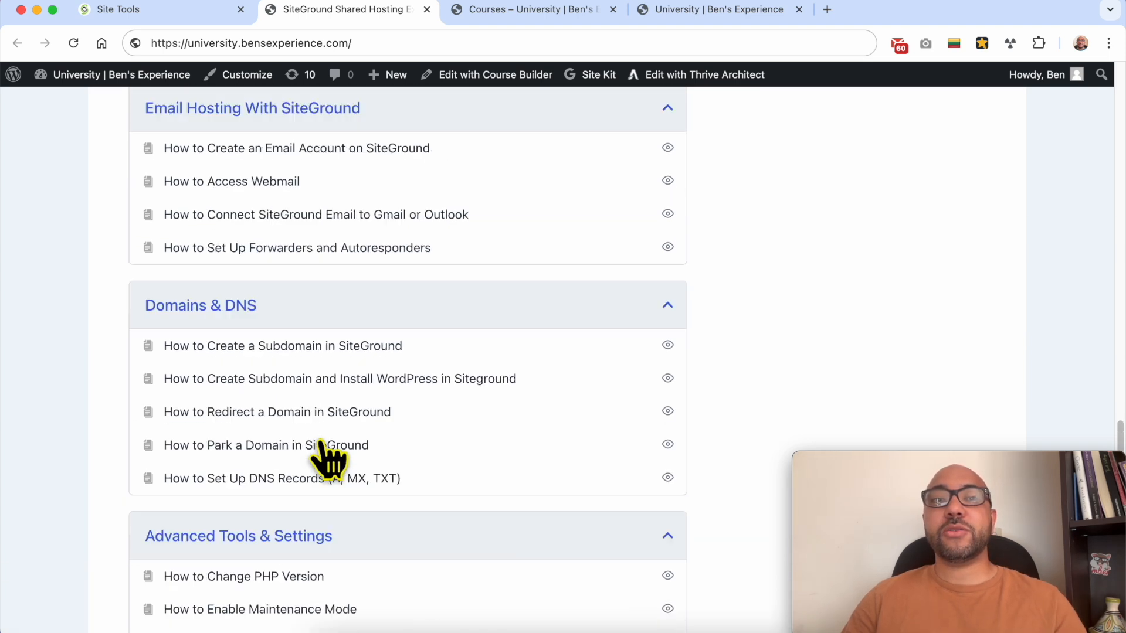
Step: Switch to the university's course catalog and browse the courses on its first page
{"action": "left_click", "coordinate": [530, 13]}
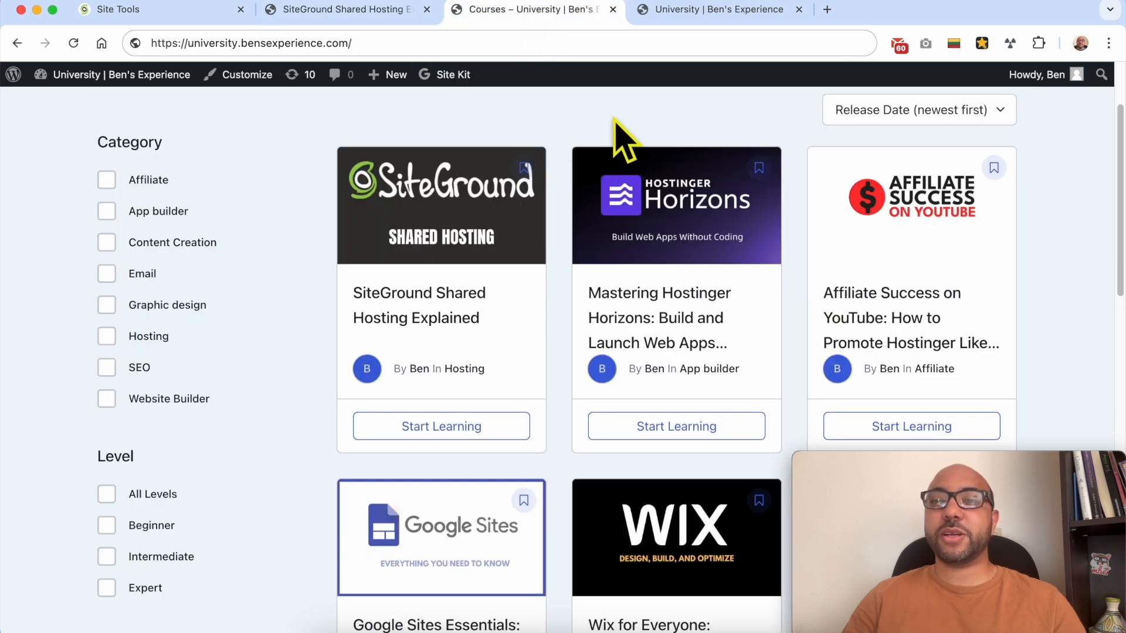
{"action": "scroll", "coordinate": [806, 226], "scroll_direction": "down", "scroll_amount": 2}
{"action": "scroll", "coordinate": [780, 235], "scroll_direction": "up", "scroll_amount": 5}
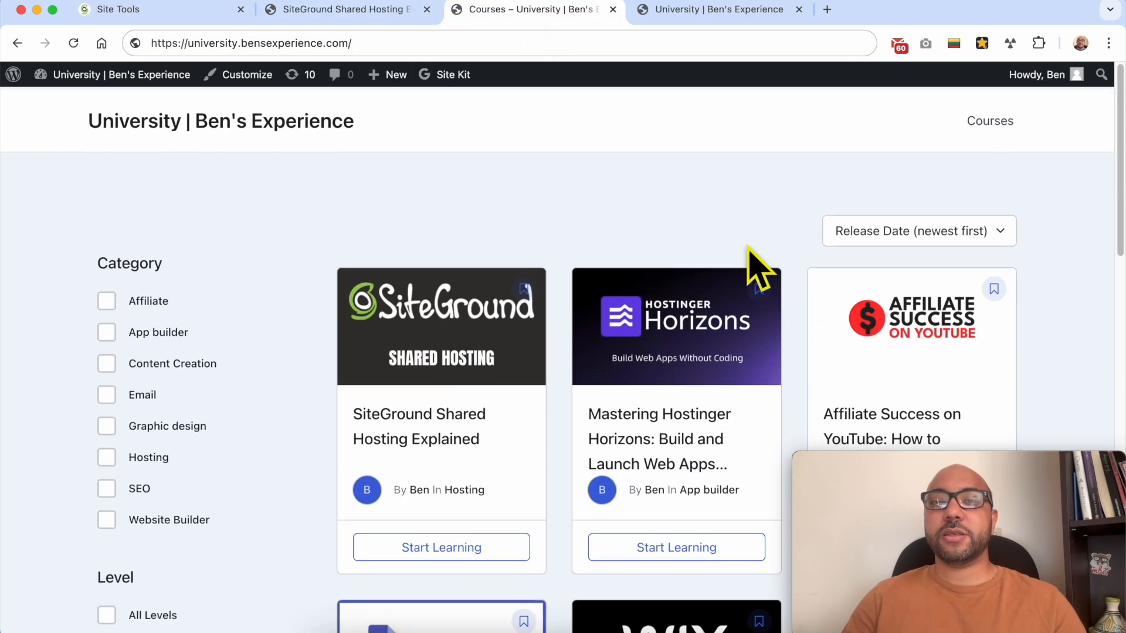
{"action": "scroll", "coordinate": [704, 261], "scroll_direction": "down", "scroll_amount": 3}
{"action": "scroll", "coordinate": [695, 287], "scroll_direction": "down", "scroll_amount": 1}
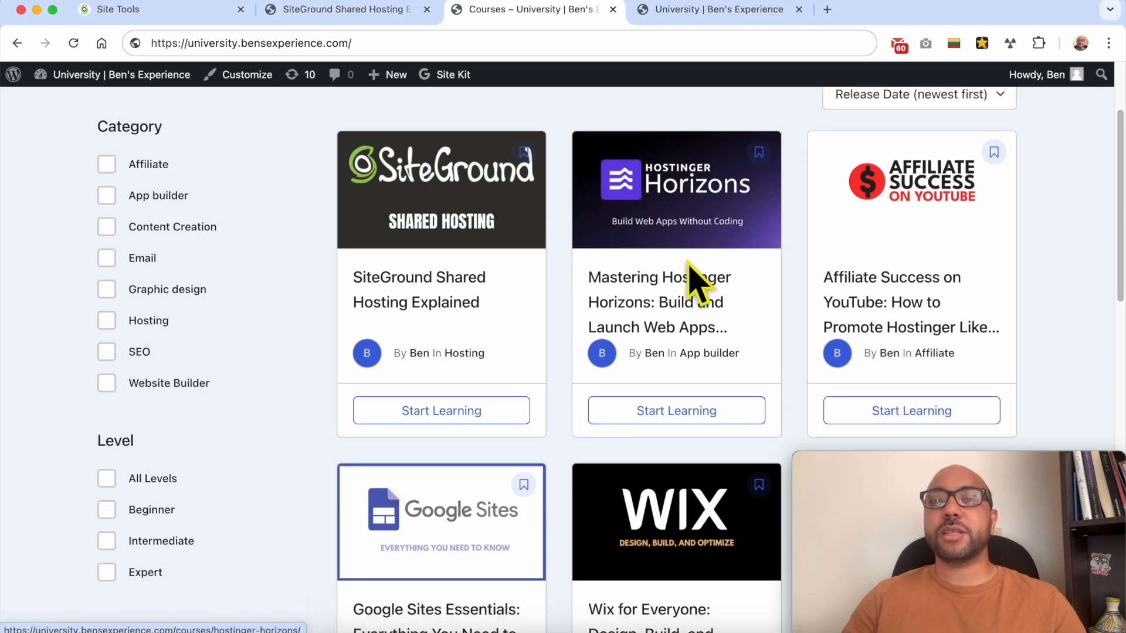
{"action": "scroll", "coordinate": [710, 252], "scroll_direction": "down", "scroll_amount": 5}
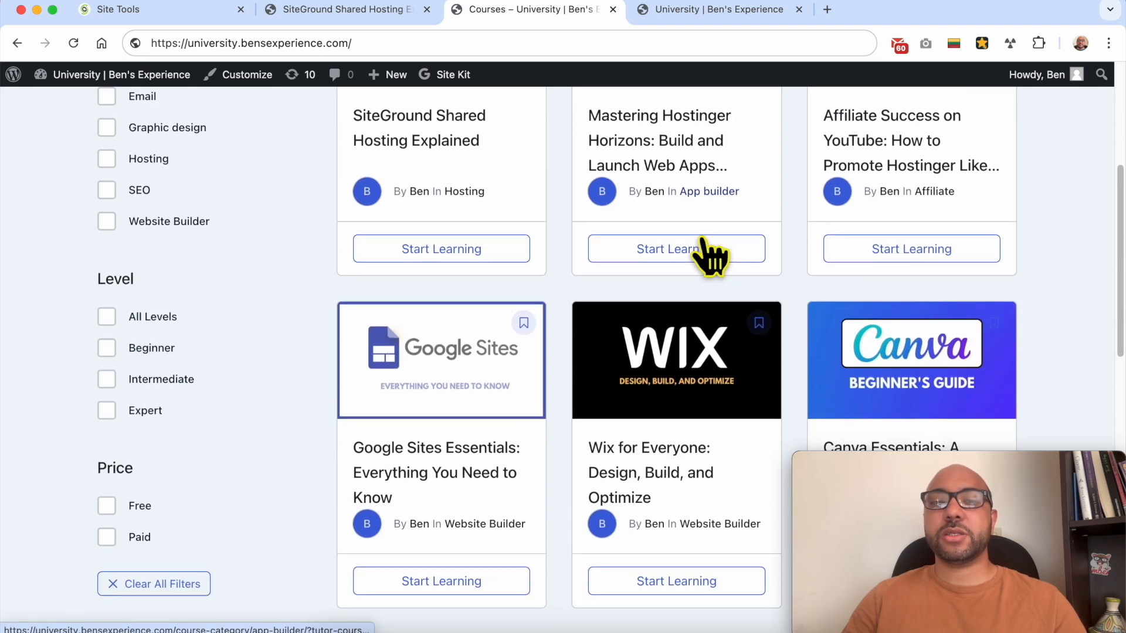
{"action": "scroll", "coordinate": [798, 258], "scroll_direction": "down", "scroll_amount": 2}
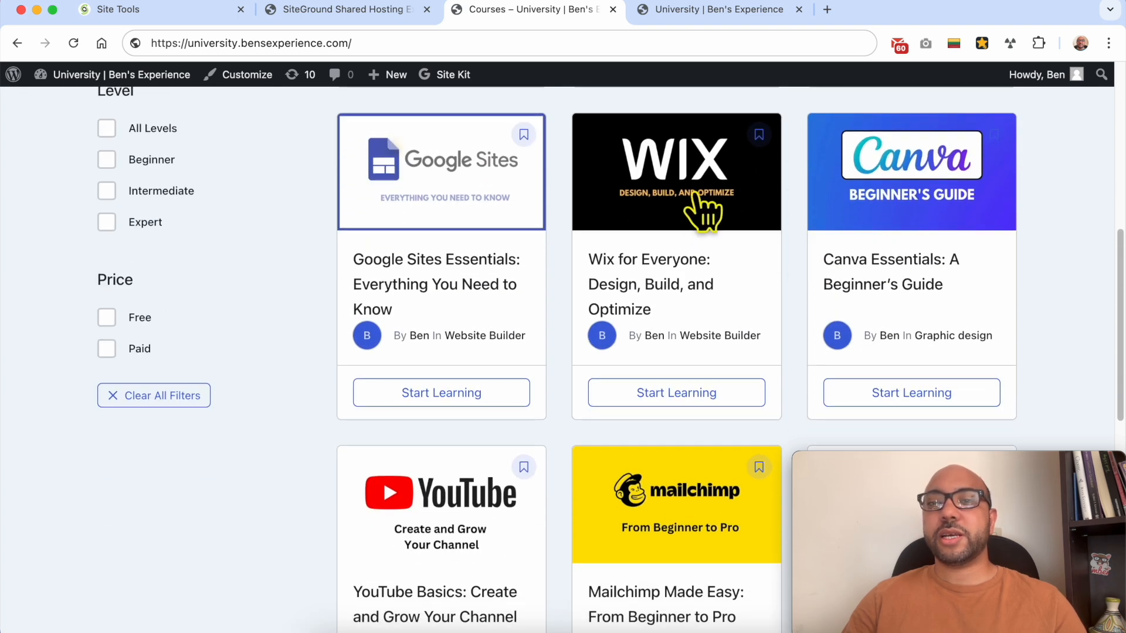
{"action": "scroll", "coordinate": [788, 317], "scroll_direction": "down", "scroll_amount": 4}
{"action": "scroll", "coordinate": [756, 320], "scroll_direction": "down", "scroll_amount": 3}
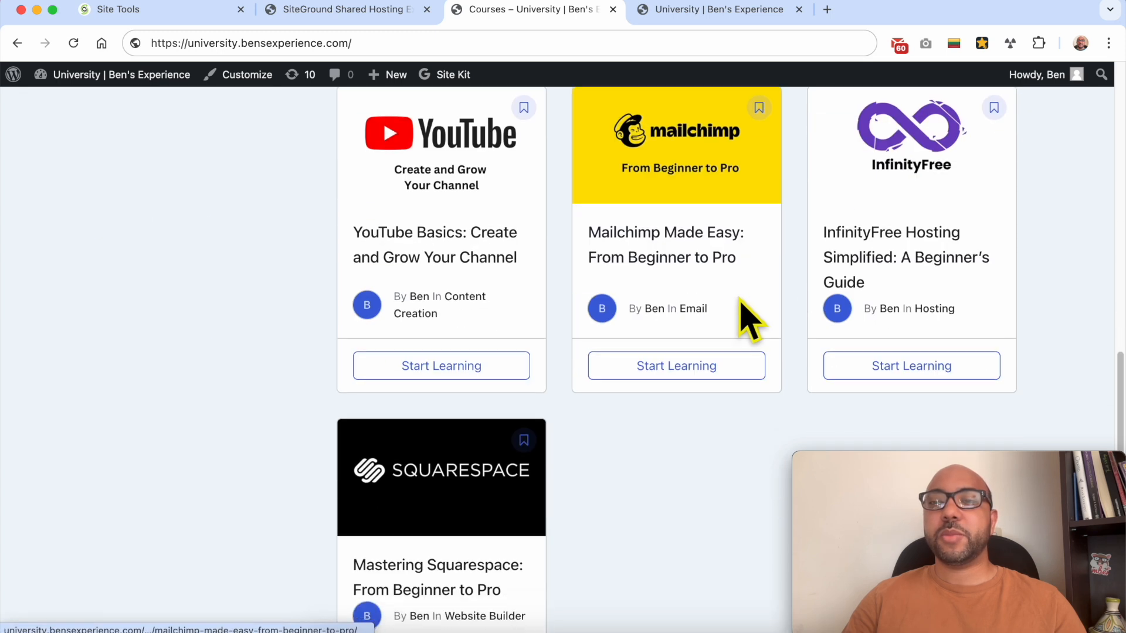
{"action": "scroll", "coordinate": [399, 414], "scroll_direction": "down", "scroll_amount": 4}
{"action": "scroll", "coordinate": [668, 384], "scroll_direction": "down", "scroll_amount": 1}
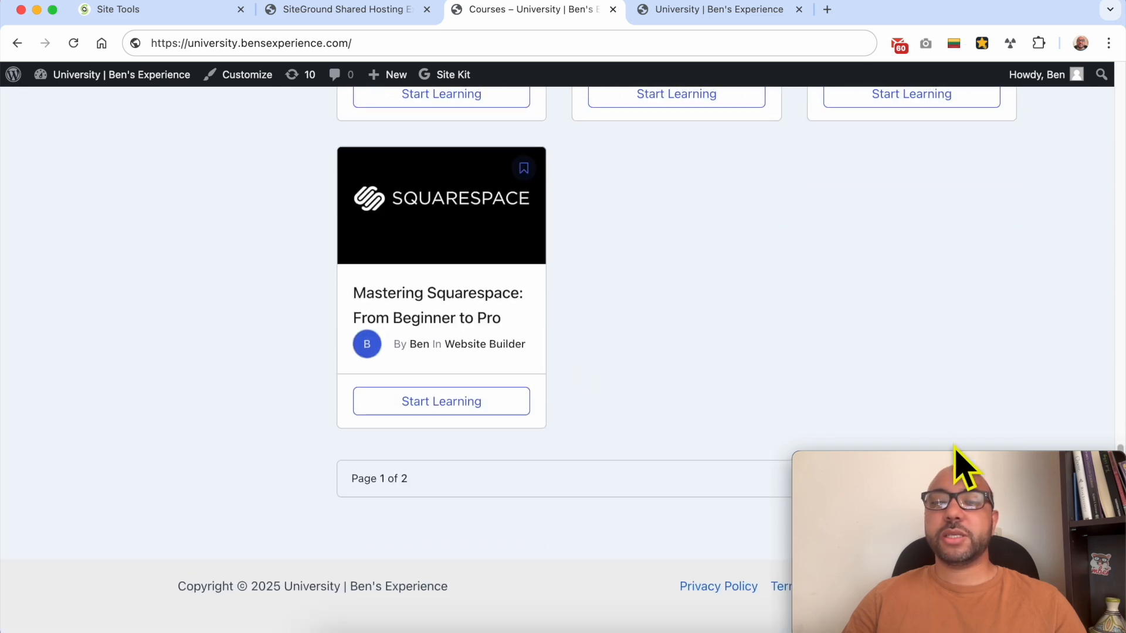
Step: Open the second page of the course catalog, browse its courses, and switch to the other open university page
{"action": "left_click_drag", "start_coordinate": [935, 364], "coordinate": [990, 463]}
{"action": "left_click", "coordinate": [990, 480]}
{"action": "scroll", "coordinate": [970, 346], "scroll_direction": "up", "scroll_amount": 2}
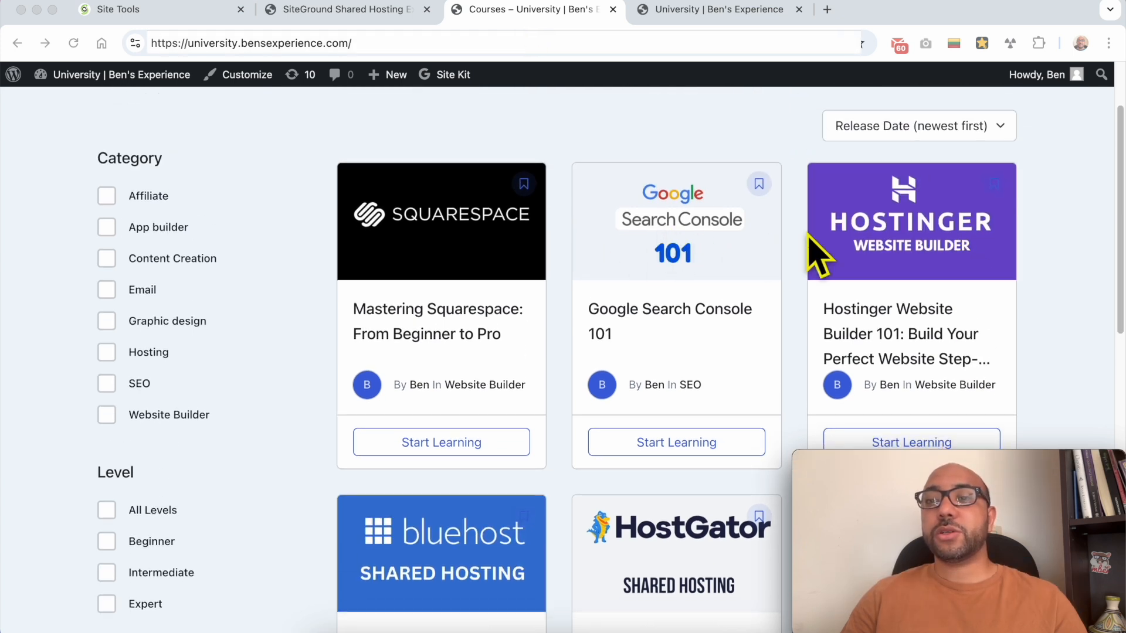
{"action": "scroll", "coordinate": [845, 245], "scroll_direction": "down", "scroll_amount": 2}
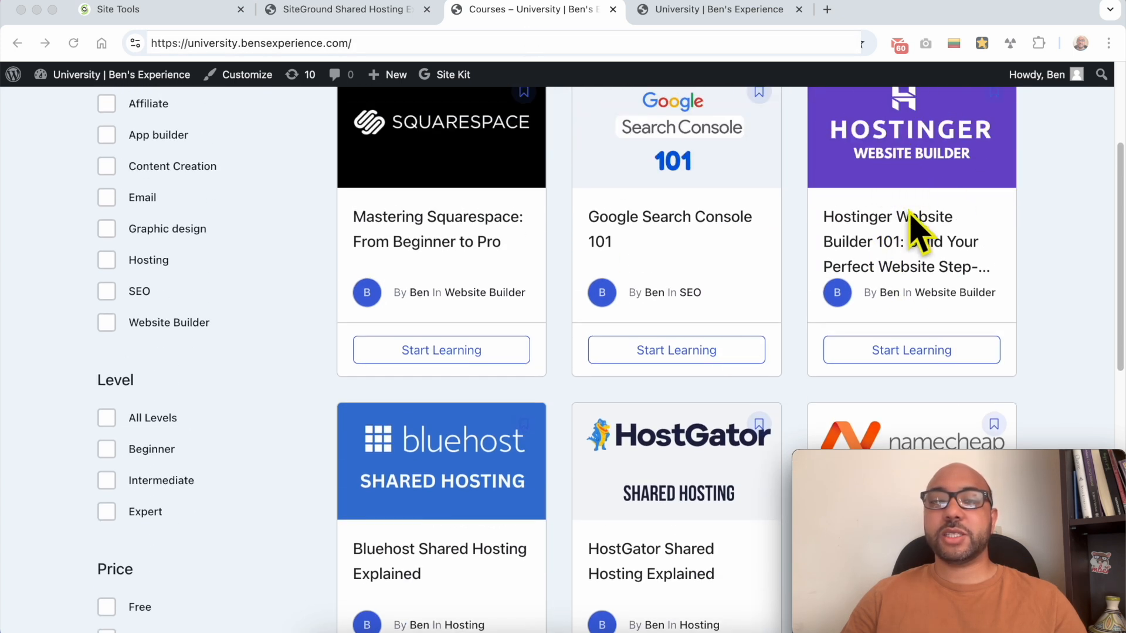
{"action": "scroll", "coordinate": [659, 415], "scroll_direction": "down", "scroll_amount": 4}
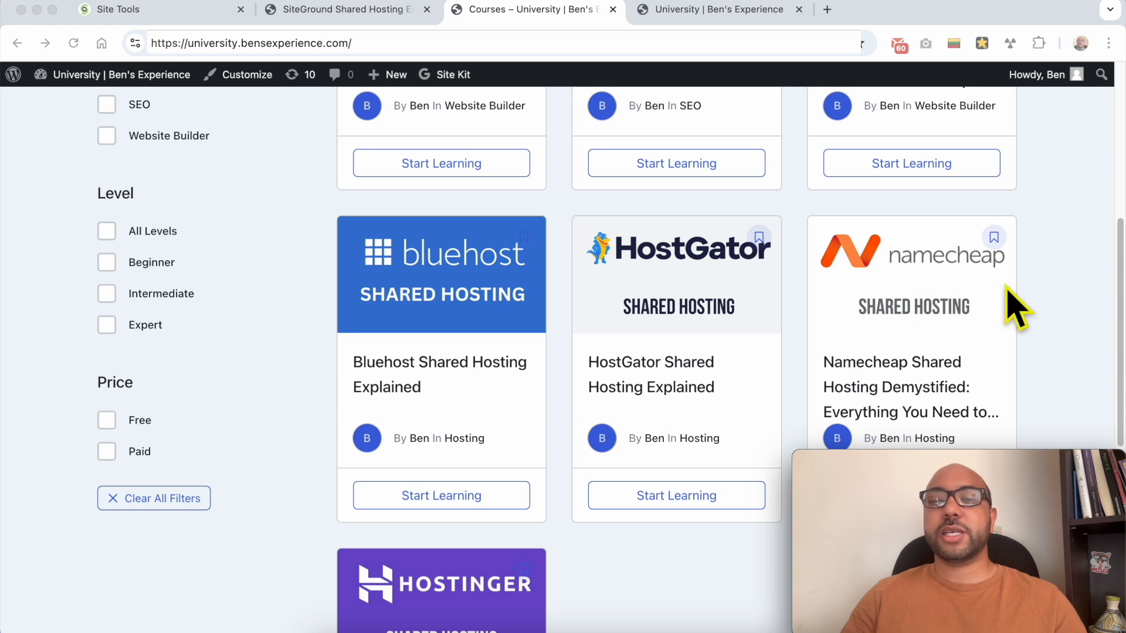
{"action": "scroll", "coordinate": [515, 440], "scroll_direction": "down", "scroll_amount": 3}
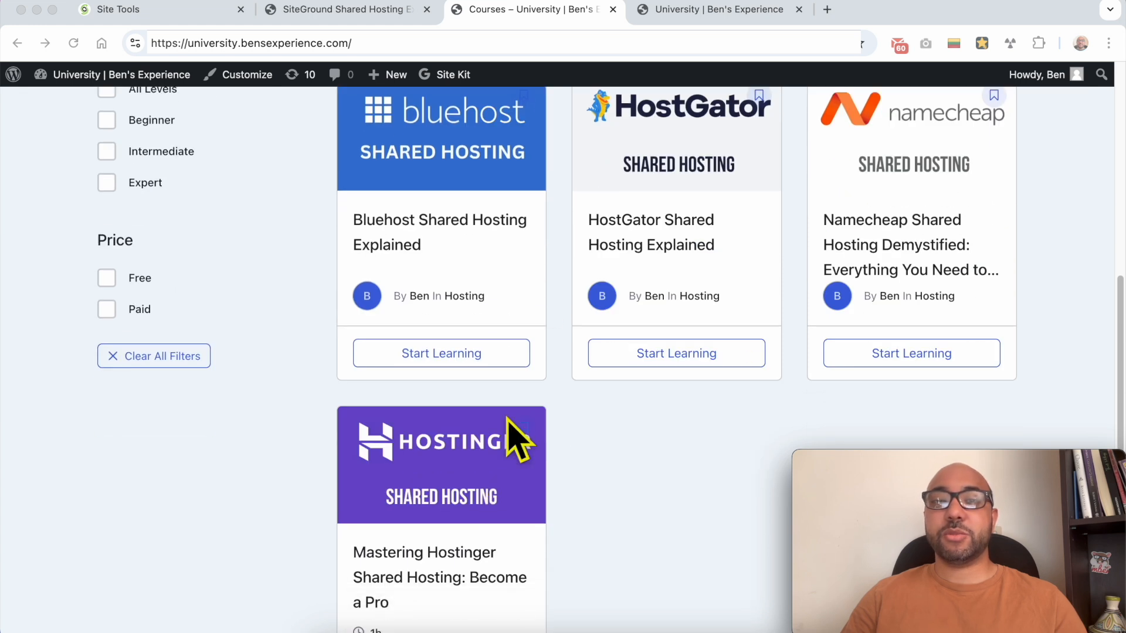
{"action": "left_click", "coordinate": [709, 17]}
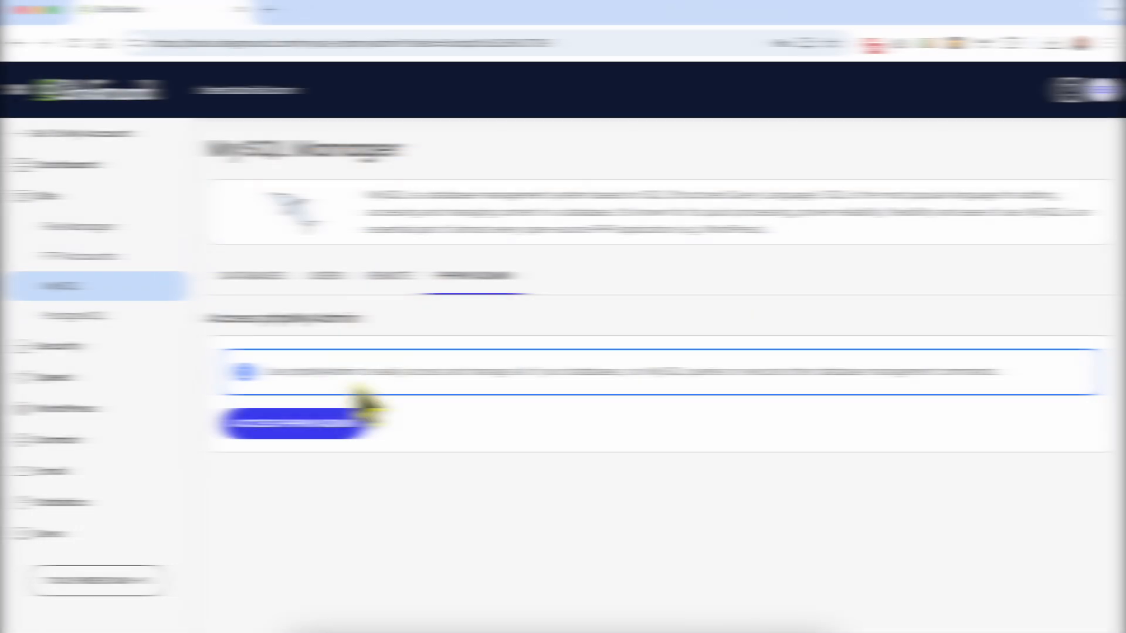
Step: Launch phpMyAdmin from the MySQL Manager and open the BensTutorial.com database to check its tables
{"action": "left_click", "coordinate": [288, 430]}
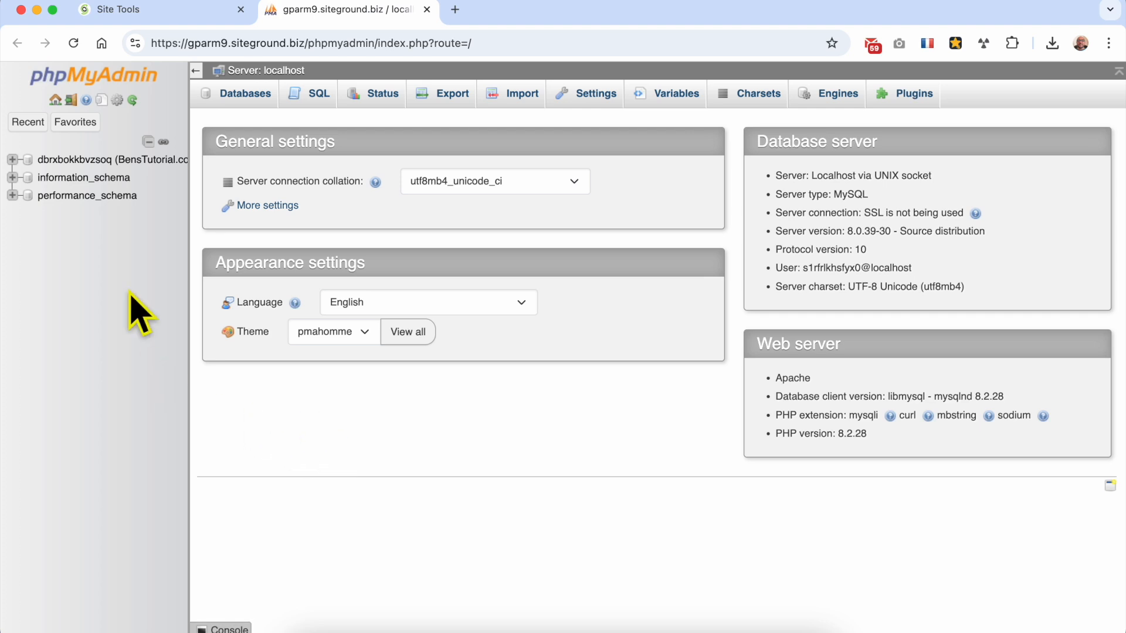
{"action": "left_click", "coordinate": [84, 163]}
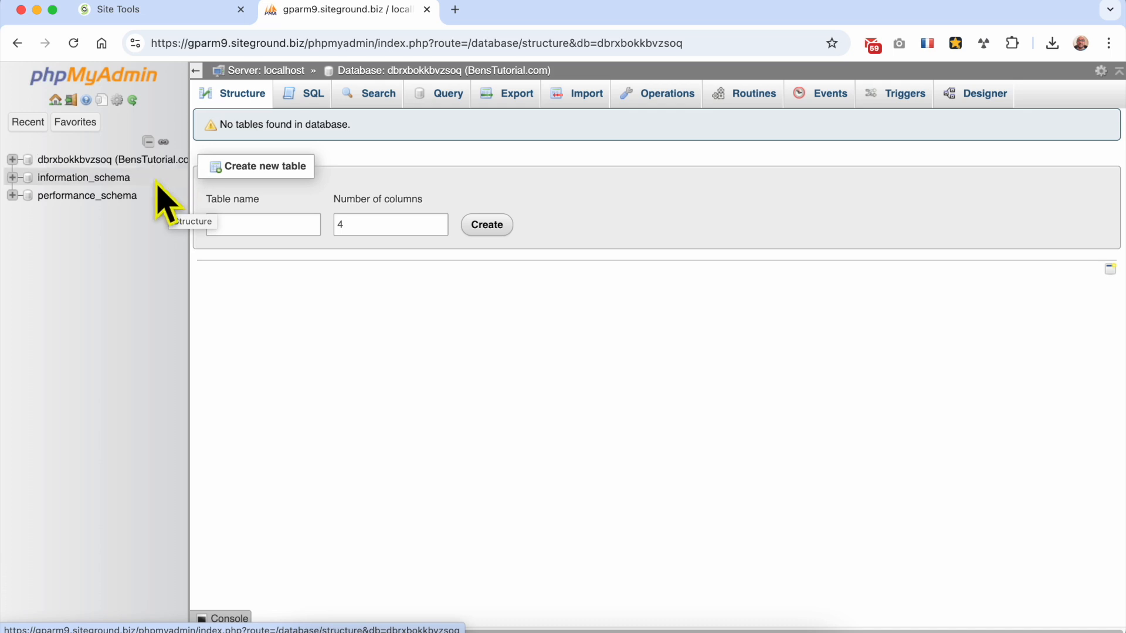
{"action": "left_click_drag", "start_coordinate": [220, 124], "coordinate": [380, 125]}
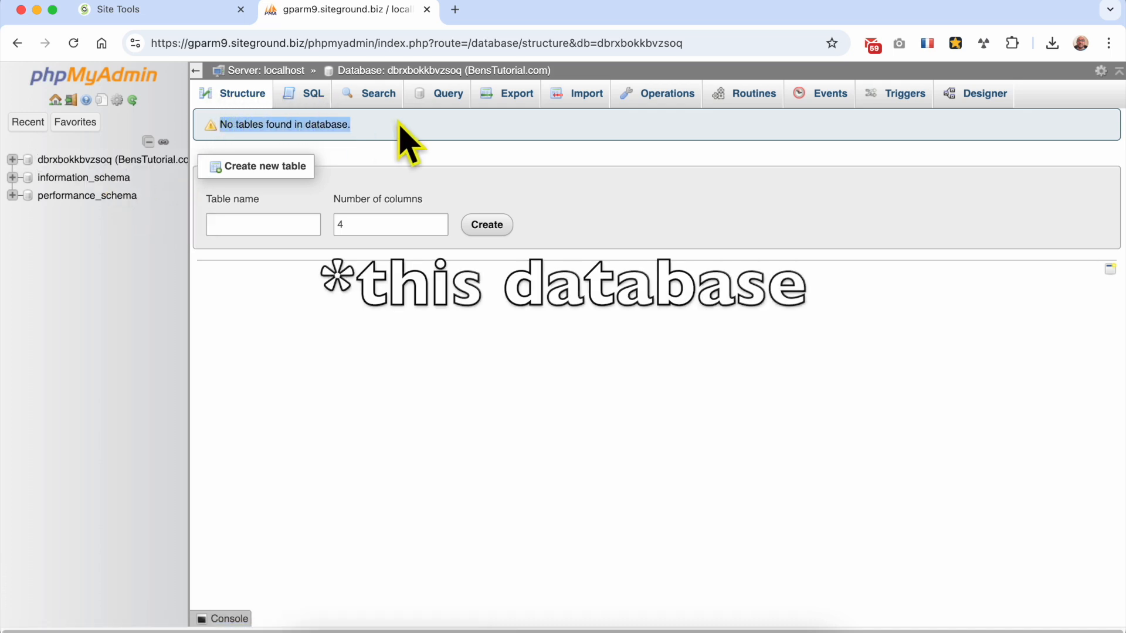
{"action": "left_click", "coordinate": [440, 122]}
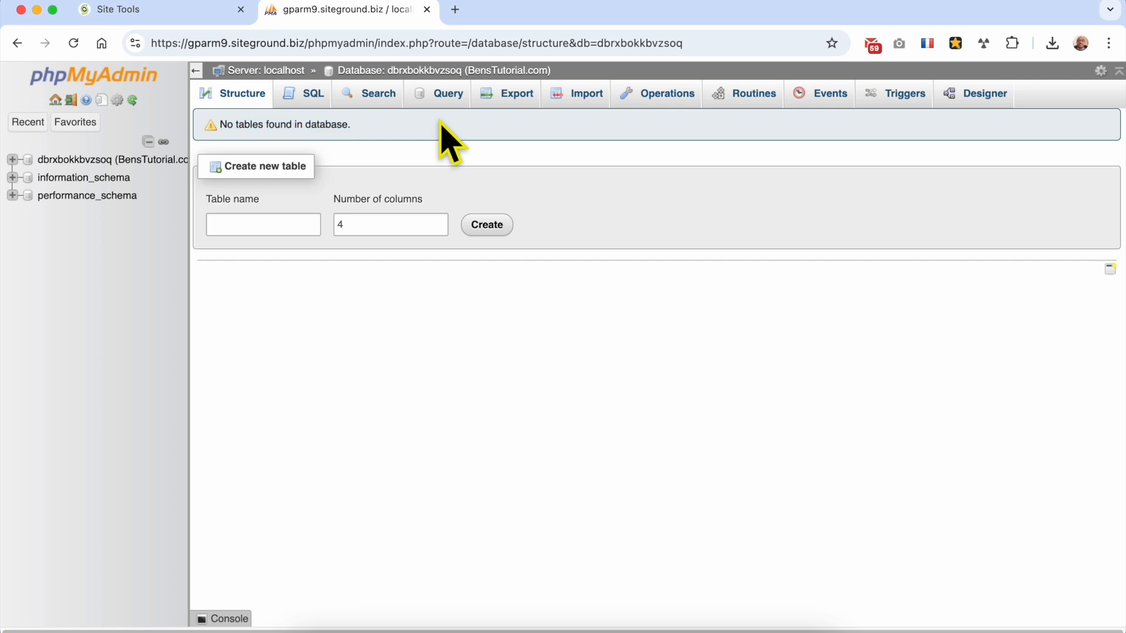